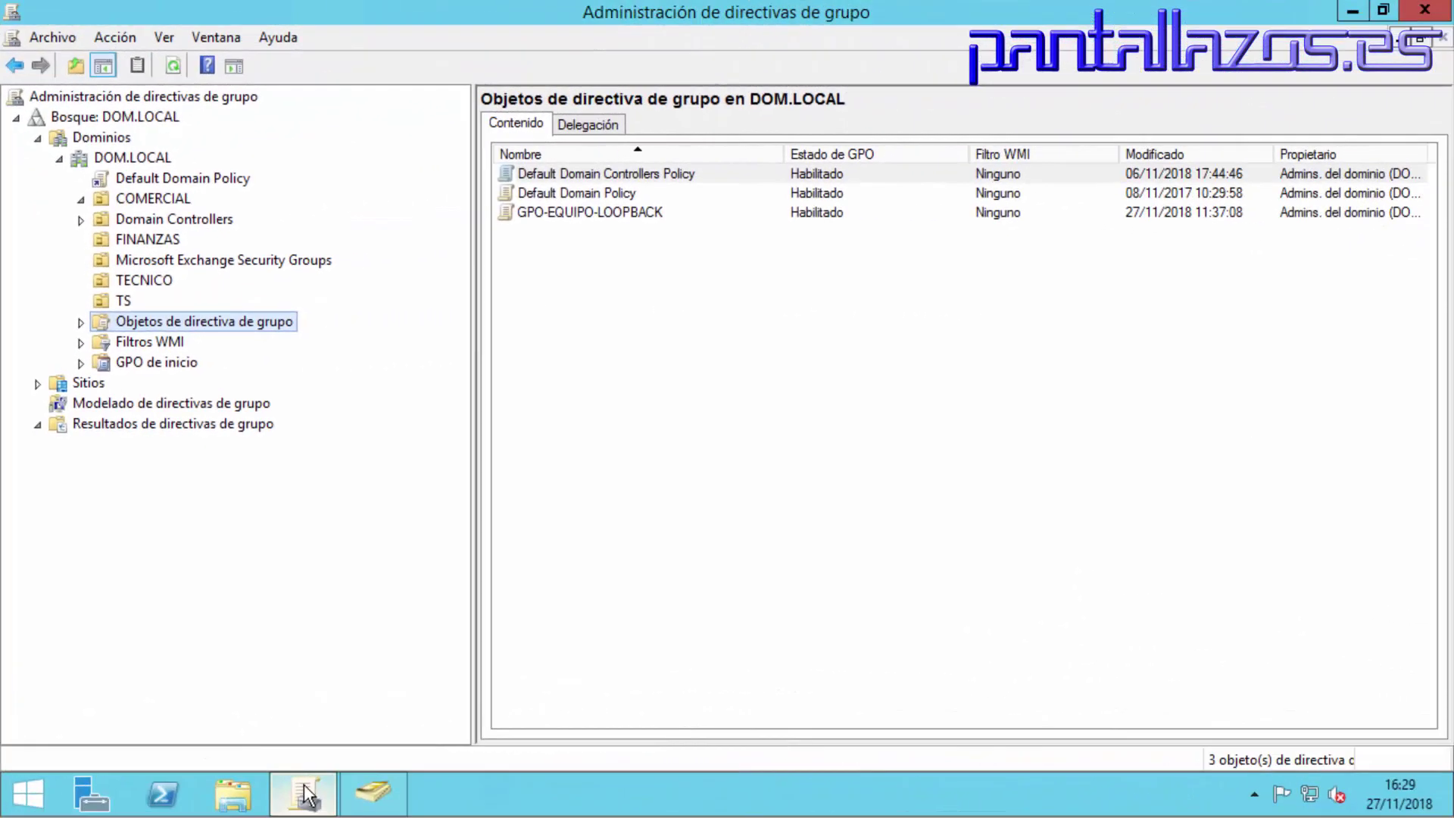
# Create a new group policy object in DOM.LOCAL named GPO-USUARIO-UNIDAD-RED-COMERCIAL.
pyautogui.rightClick(619, 337)
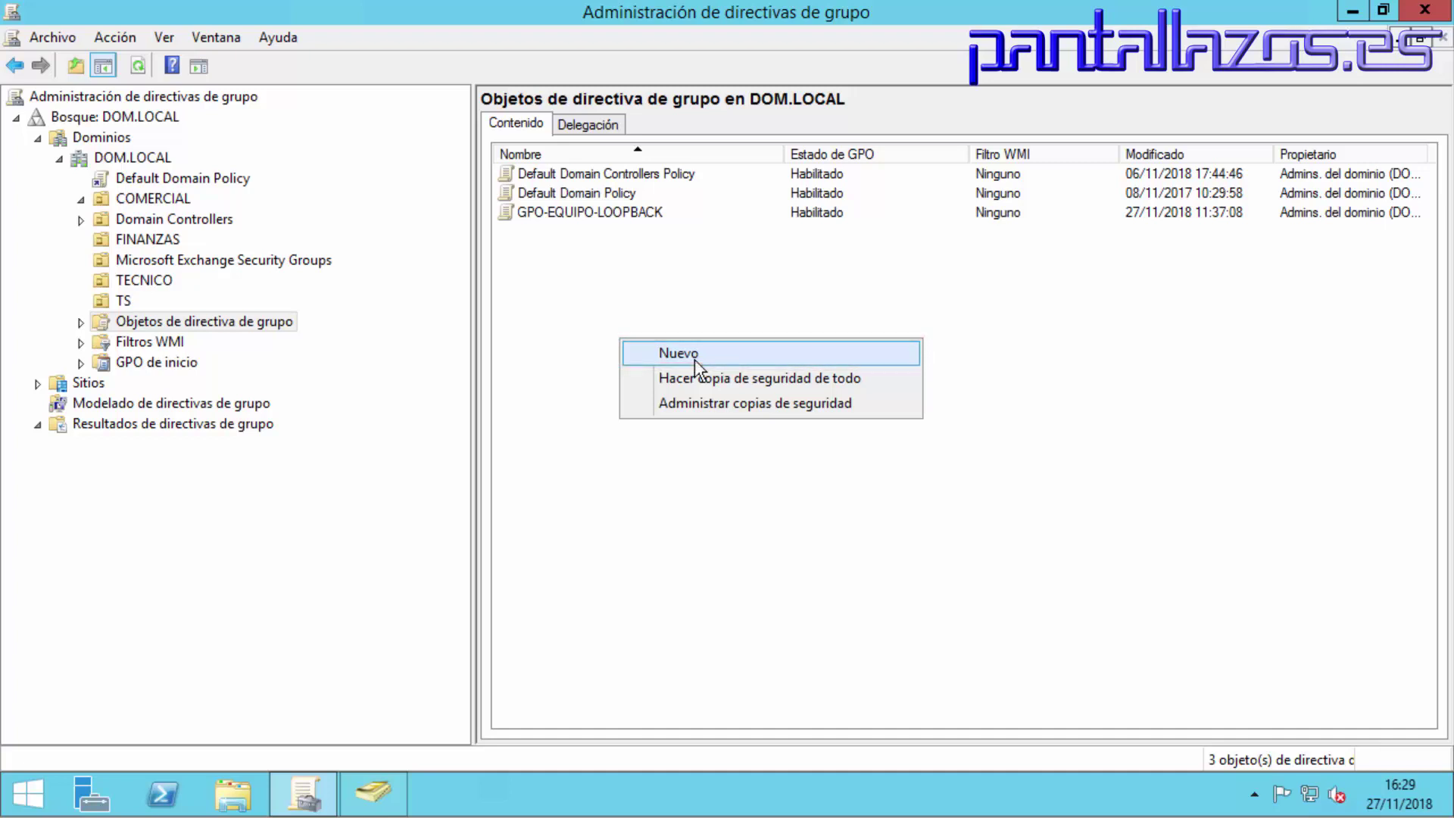
pyautogui.click(694, 361)
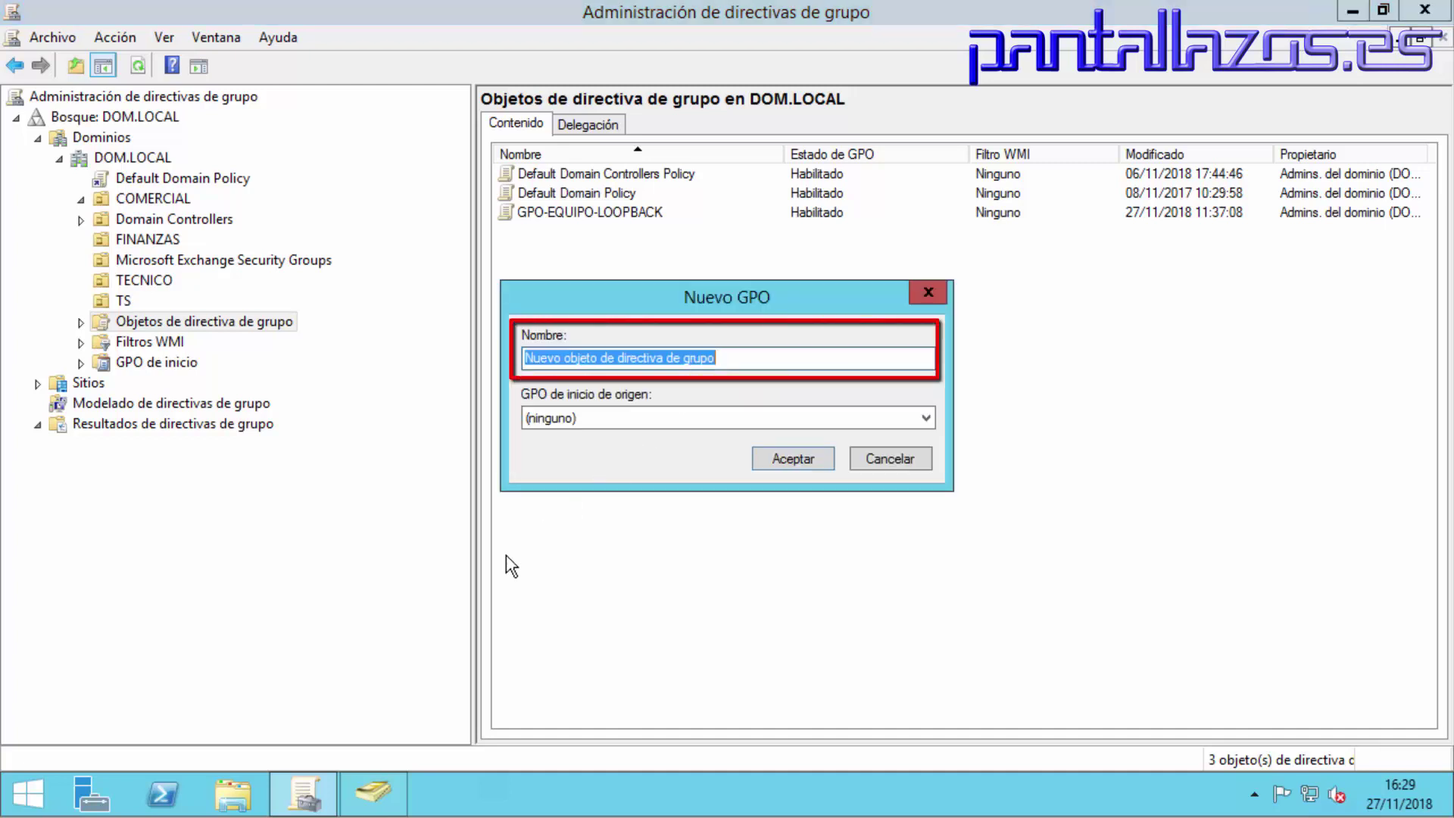
pyautogui.write('GPO-USUARIO-UNIDAD-RED-COMERCIAL')
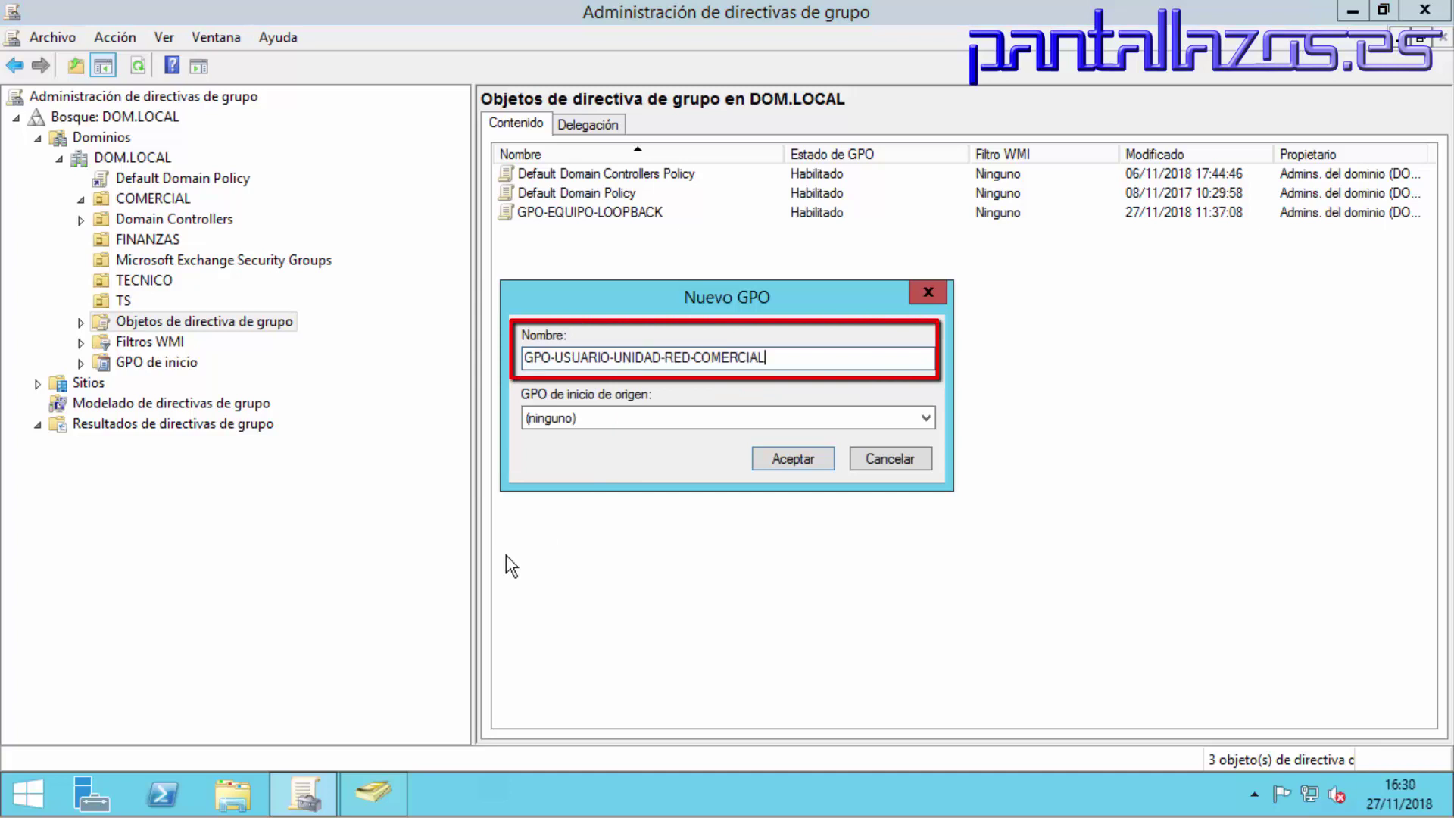
pyautogui.click(795, 461)
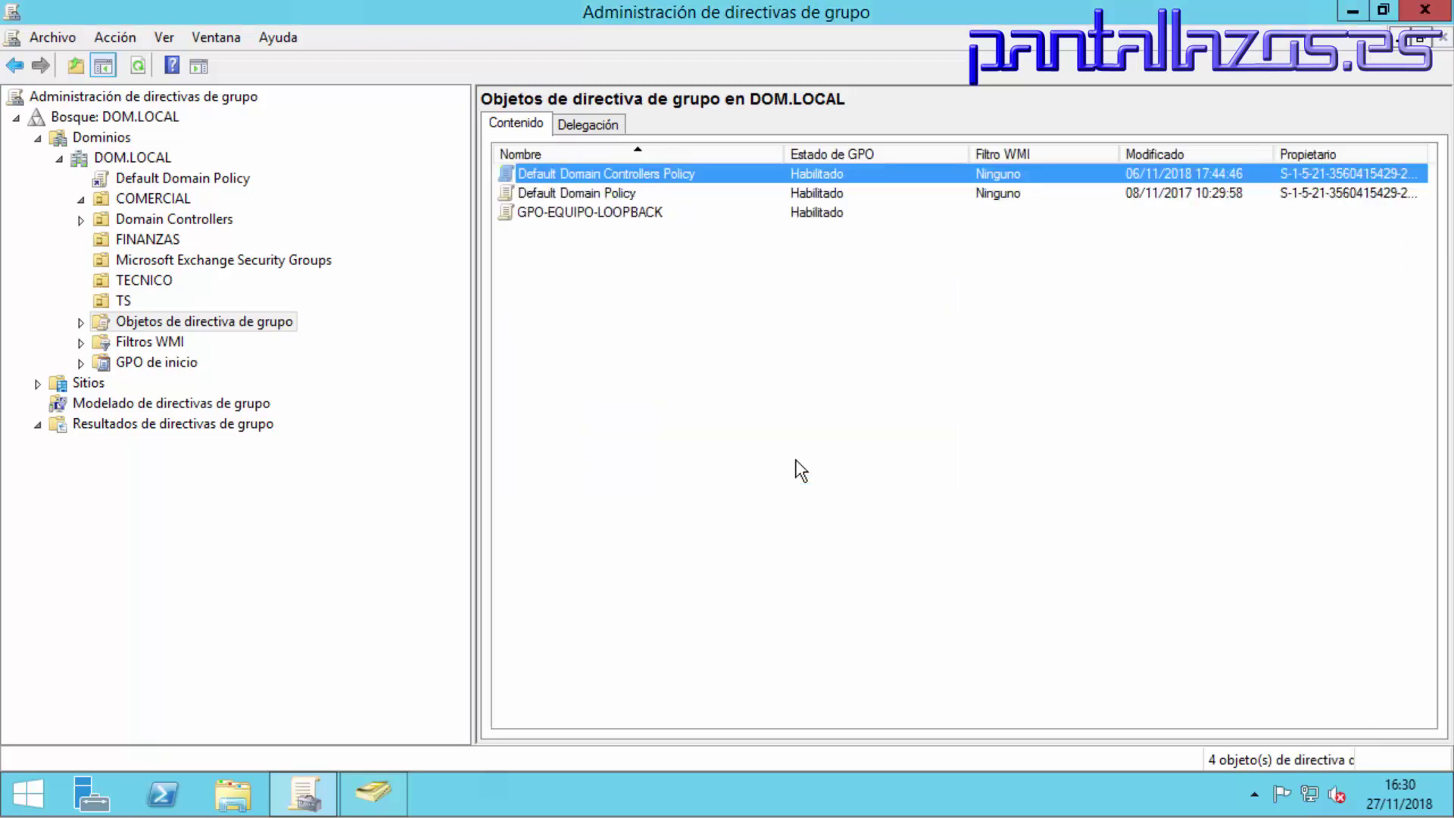
# Open GPO-USUARIO-UNIDAD-RED-COMERCIAL for editing and display Asignaciones de unidades under the user configuration's Windows preferences.
pyautogui.click(754, 237)
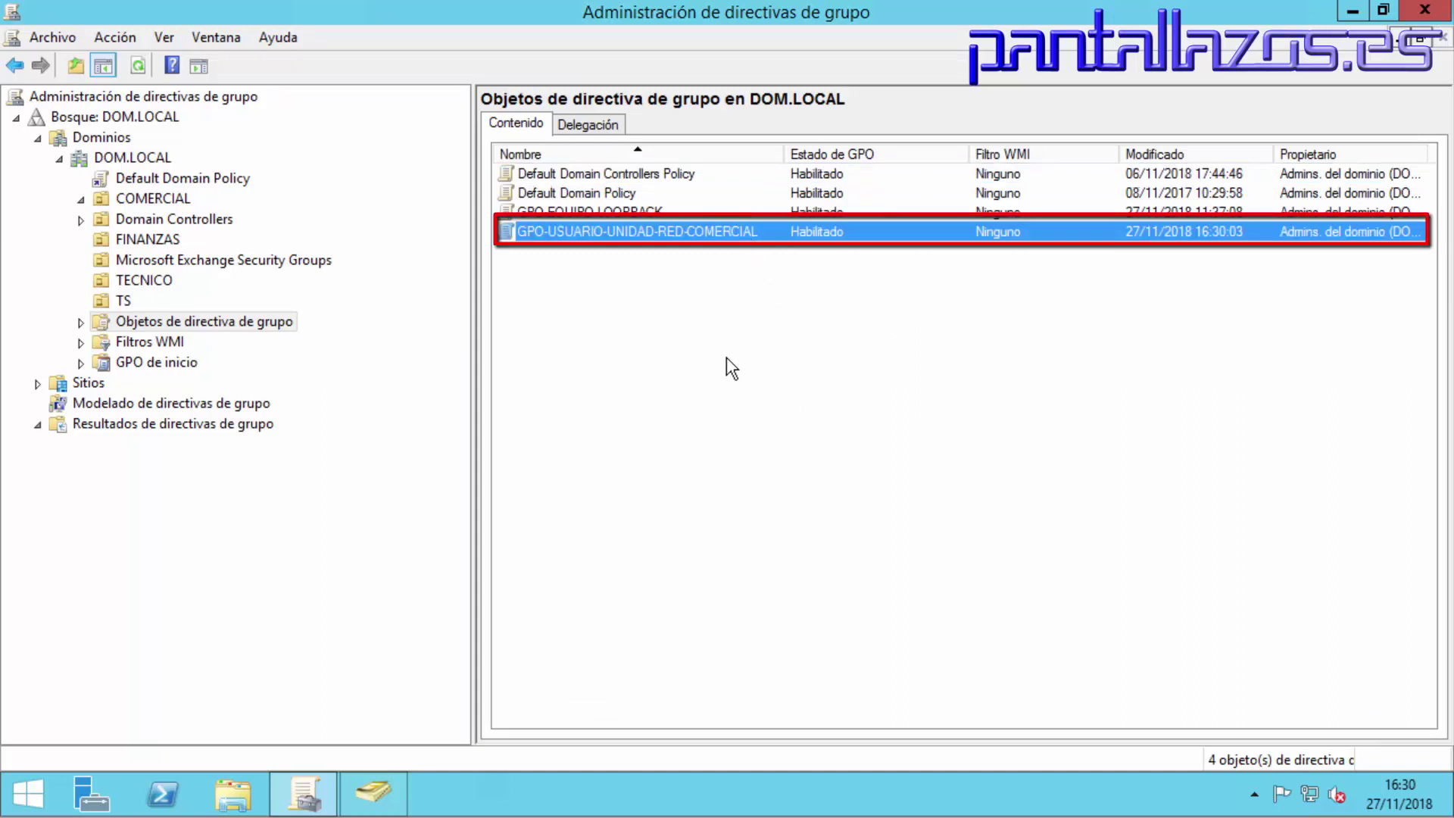
pyautogui.rightClick(736, 231)
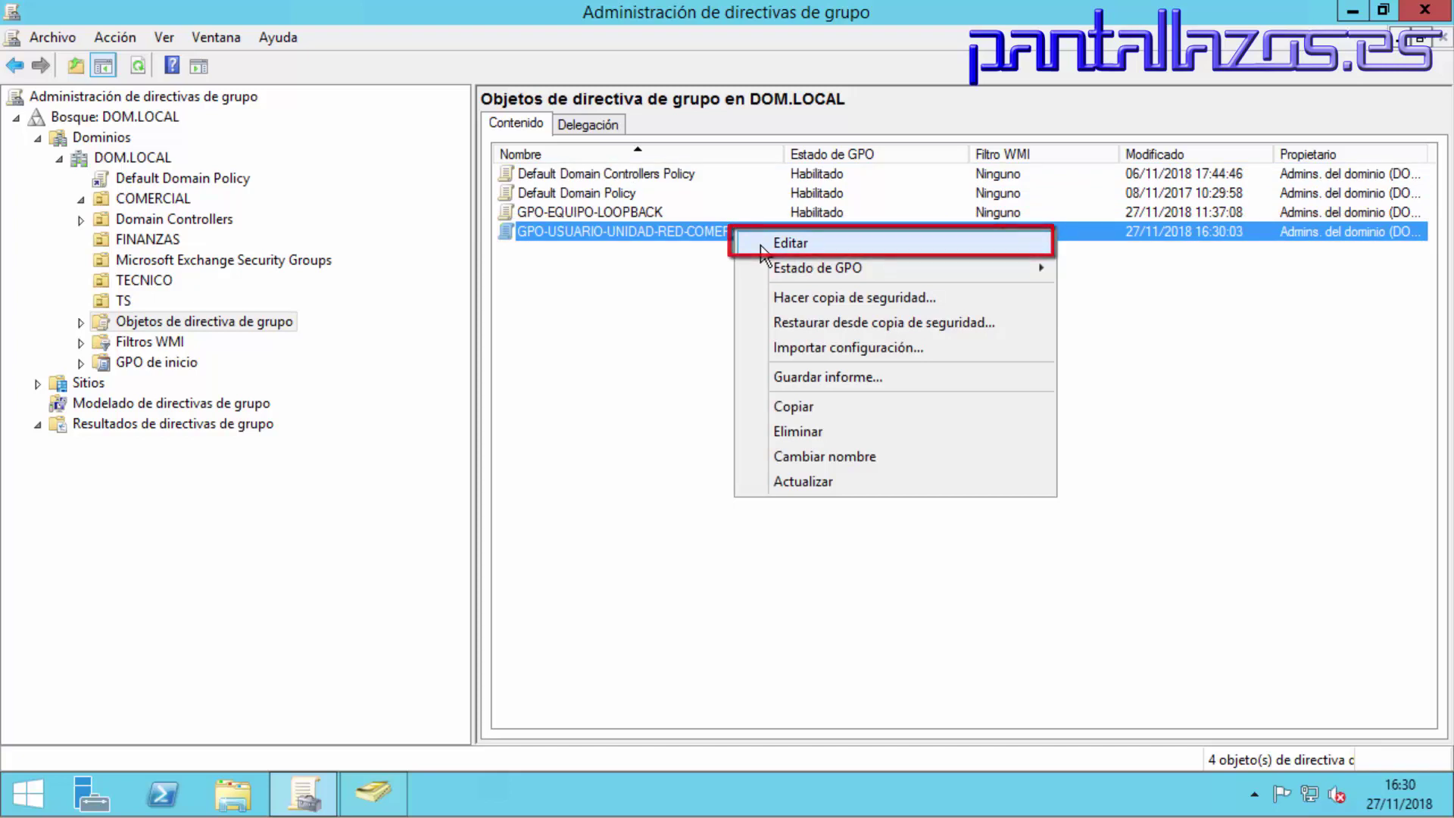
pyautogui.click(762, 244)
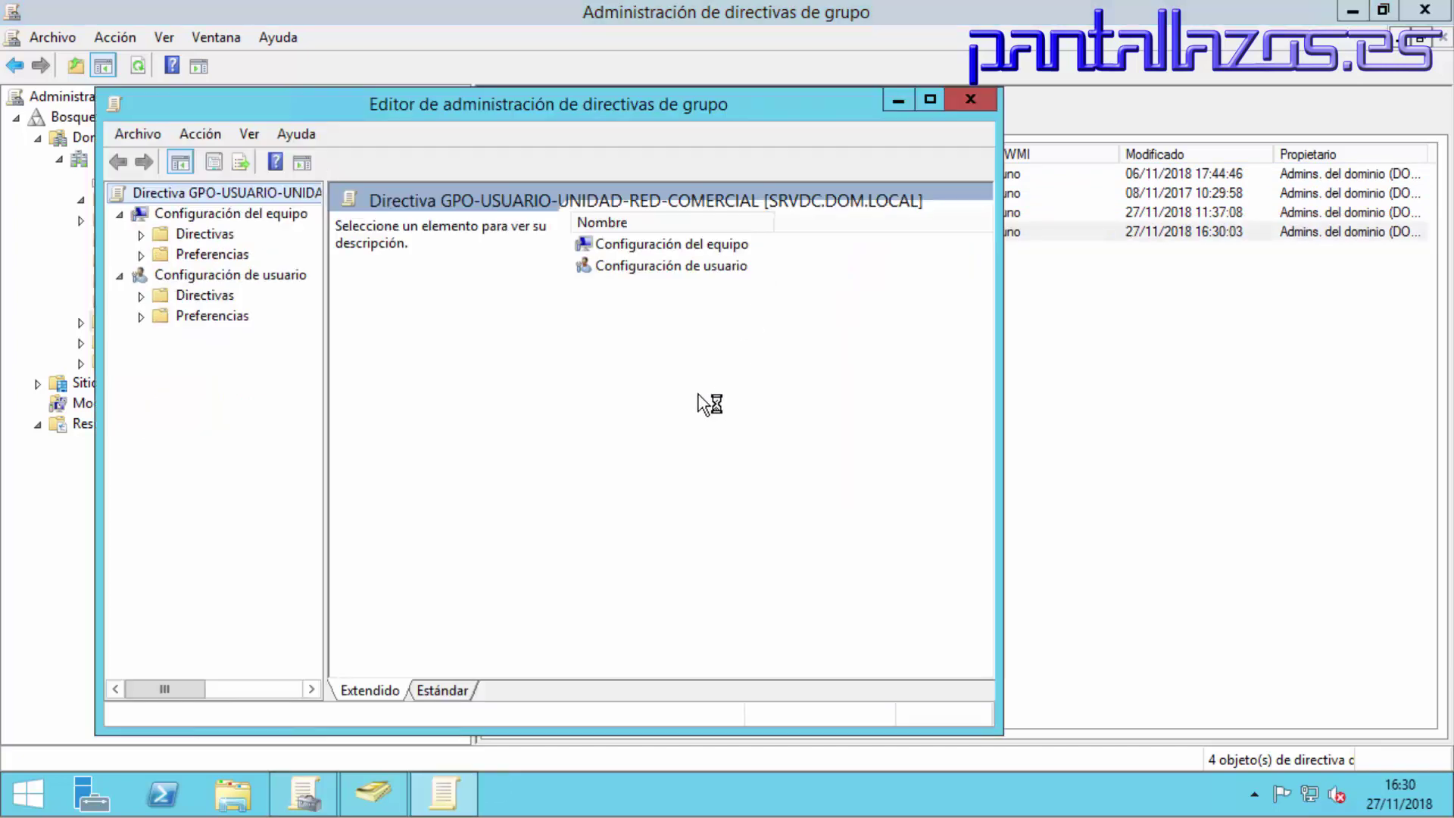
pyautogui.click(927, 96)
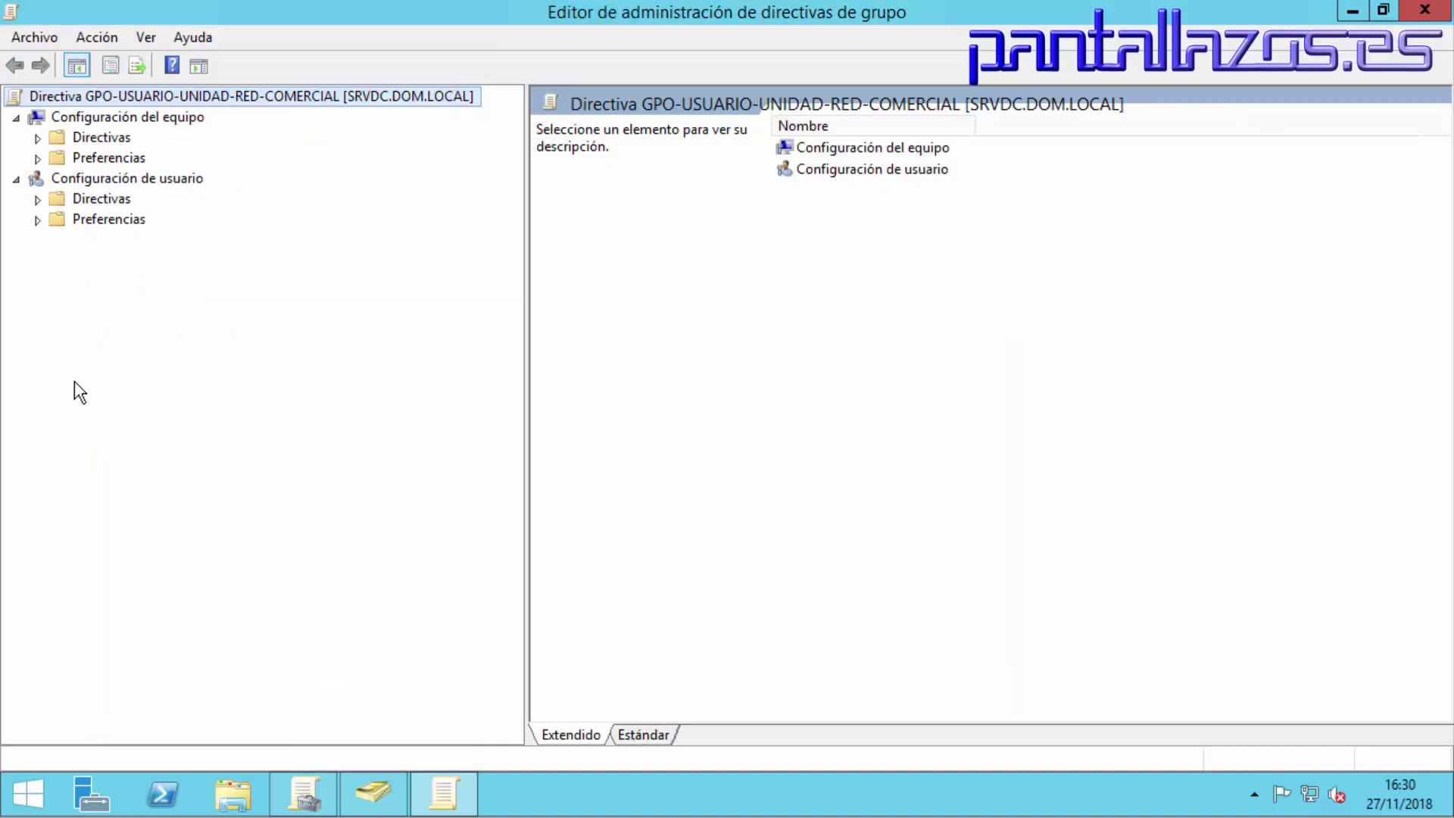
pyautogui.click(37, 219)
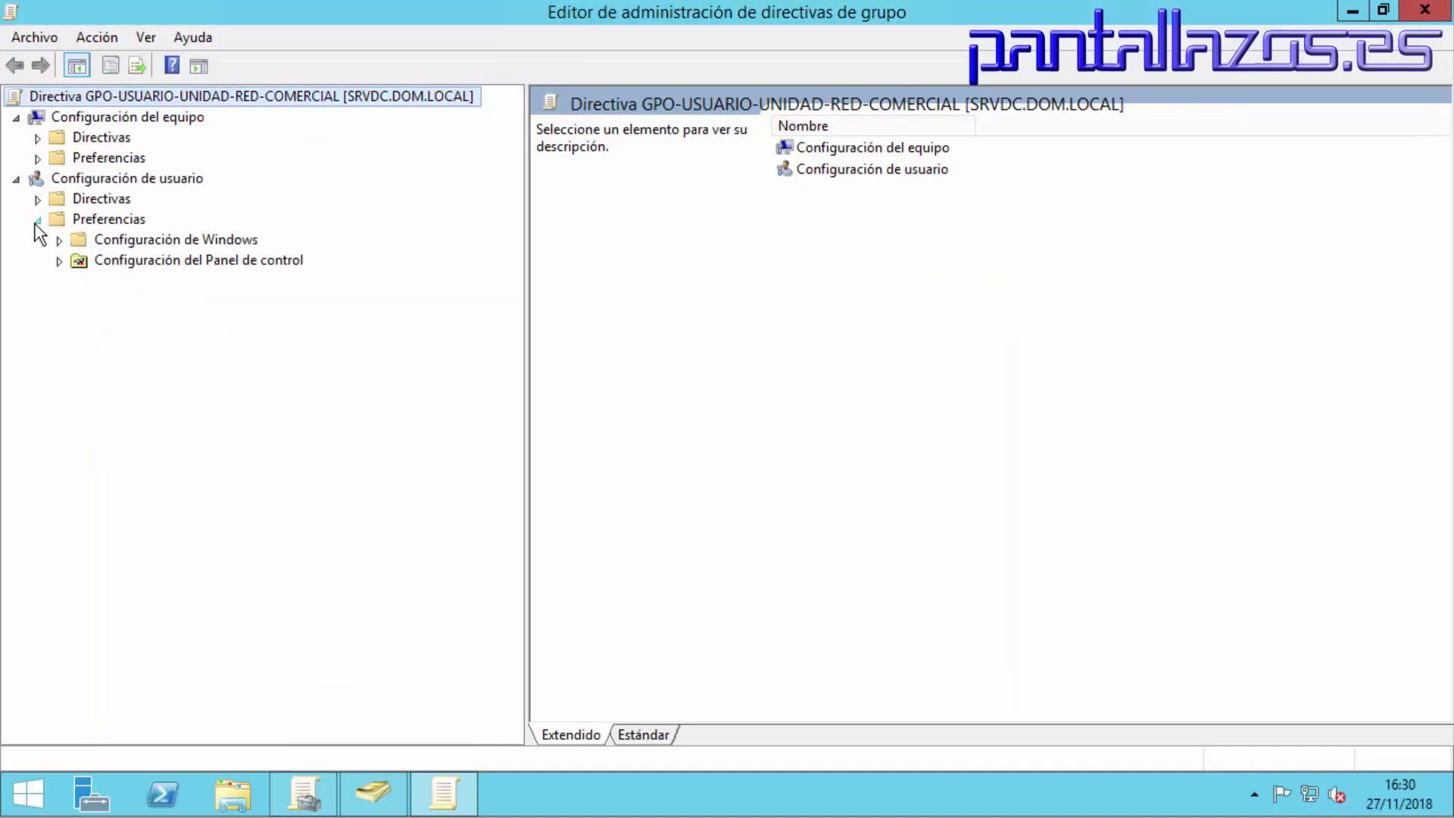
pyautogui.click(59, 240)
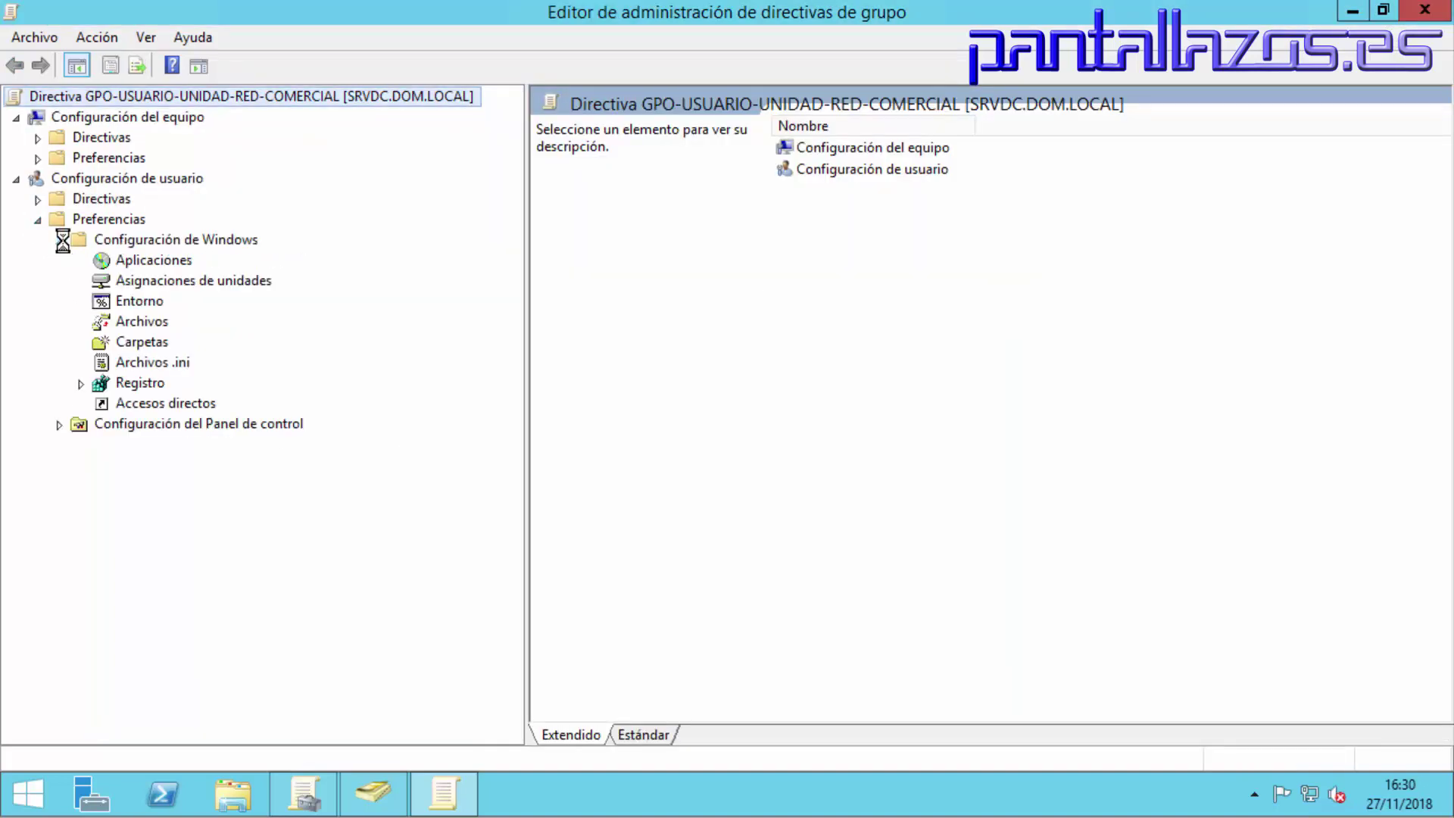
pyautogui.click(220, 285)
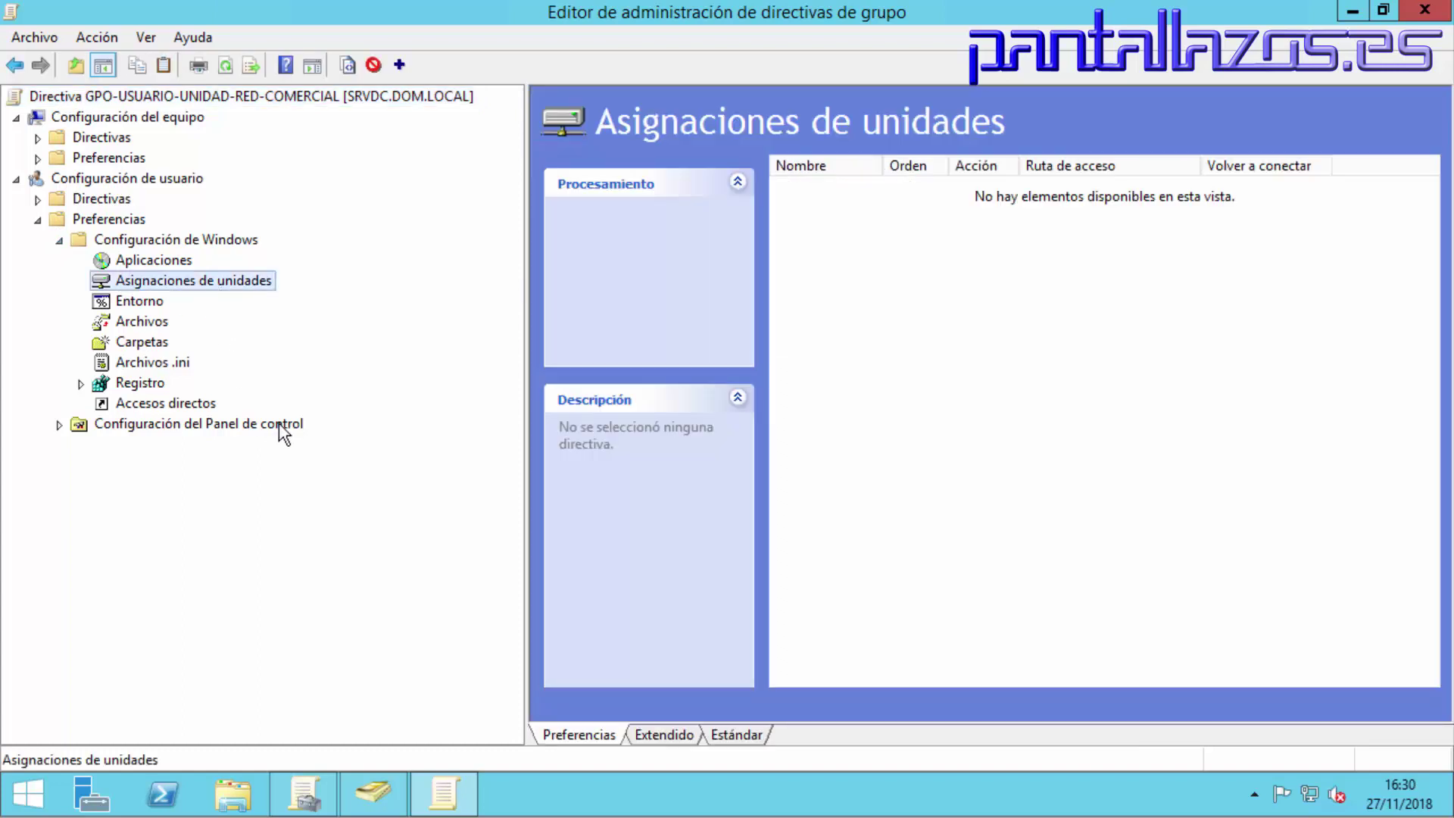
# Start a new mapped drive (Unidad asignada) and set its location to \\srvdc\datos.
pyautogui.click(934, 278)
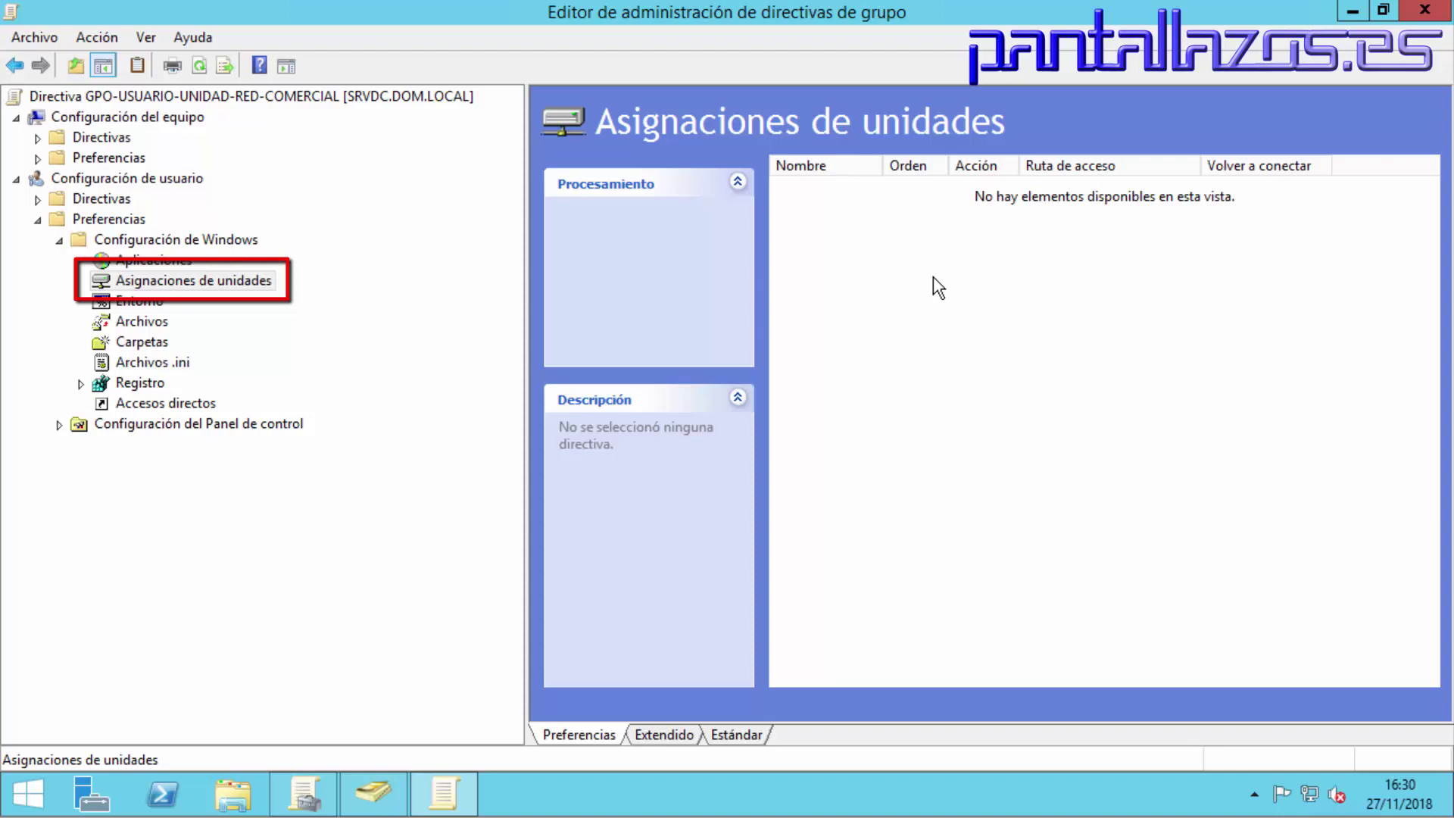
pyautogui.rightClick(933, 277)
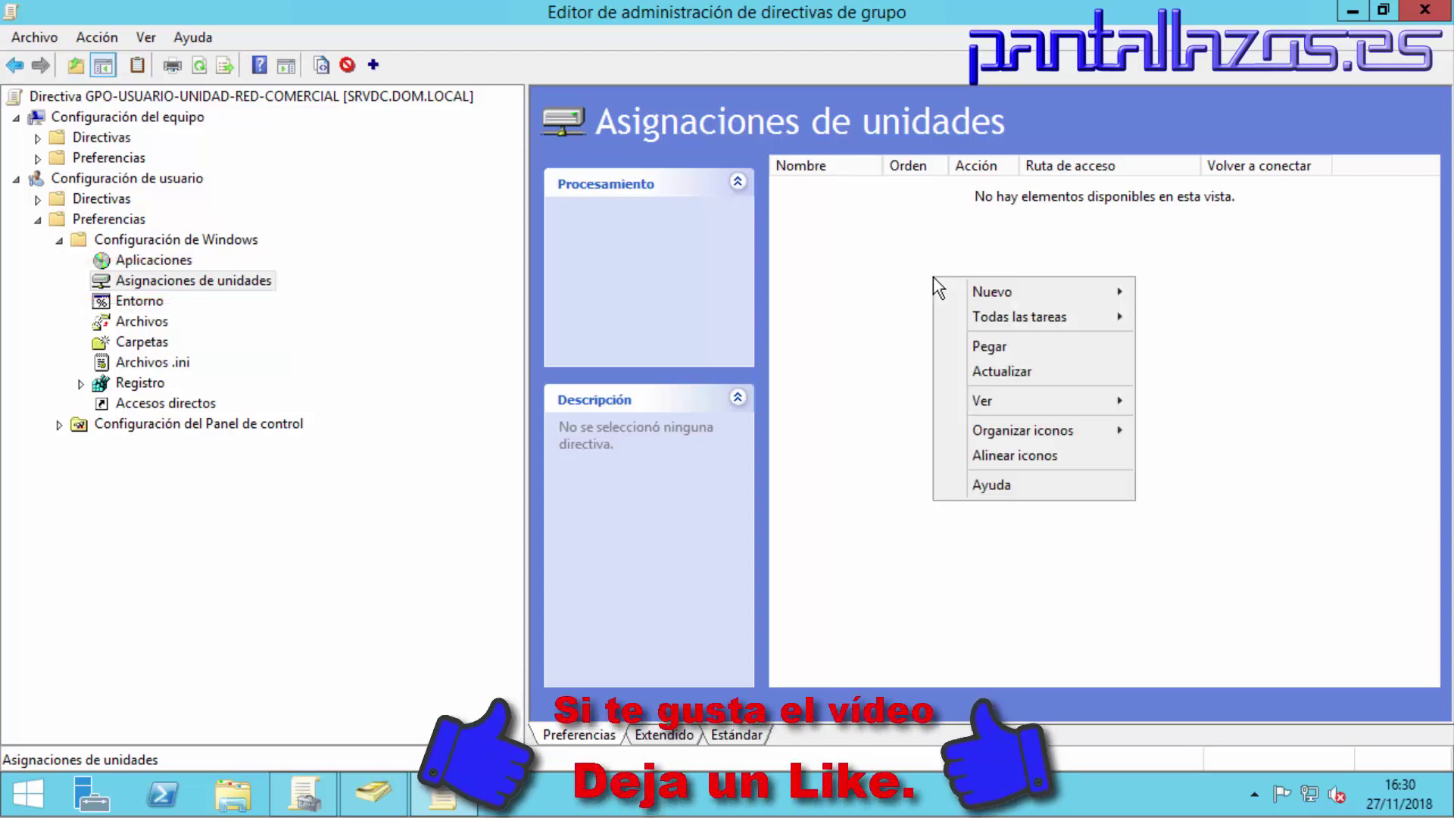
pyautogui.moveTo(993, 296)
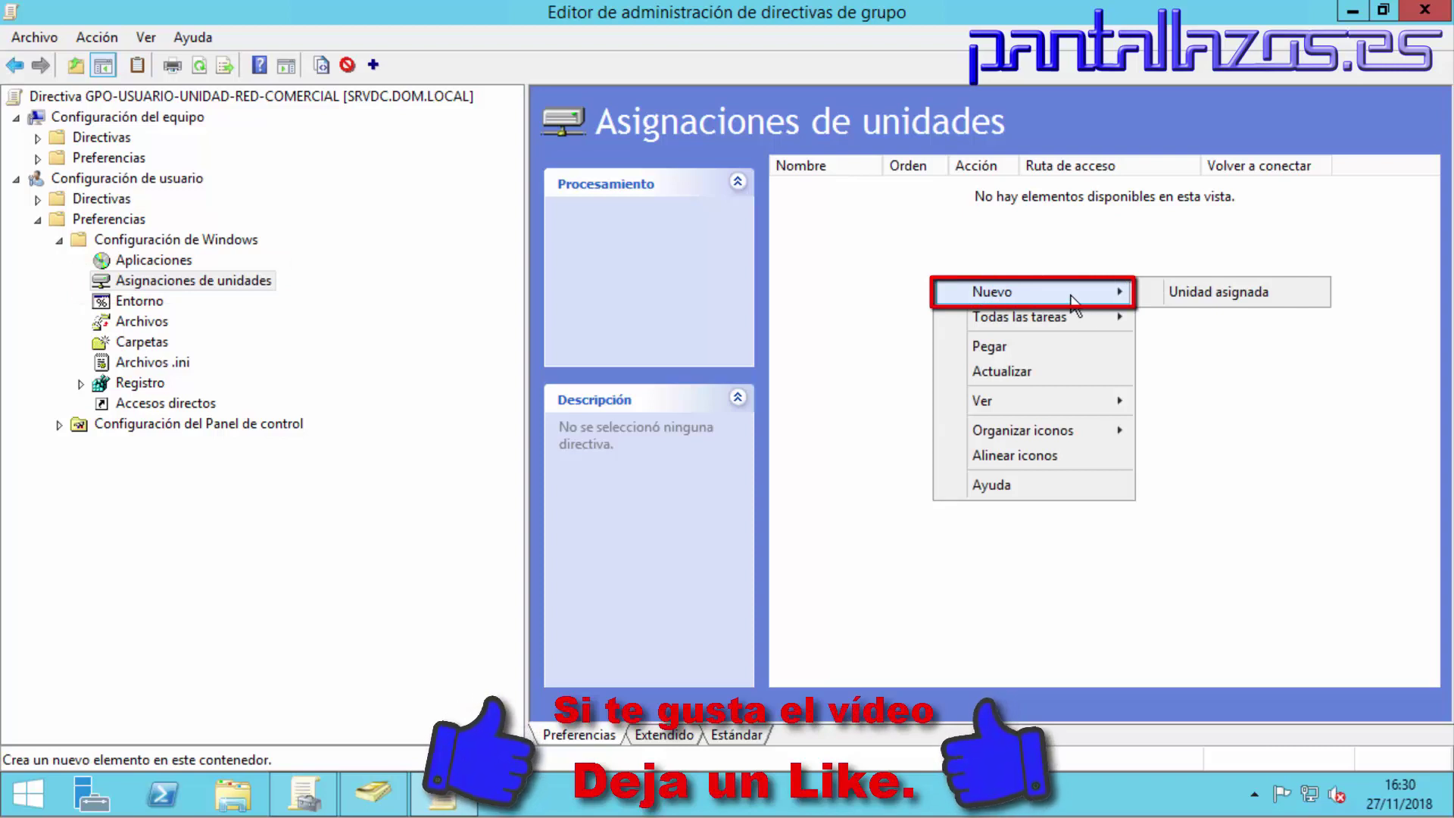
pyautogui.click(1217, 307)
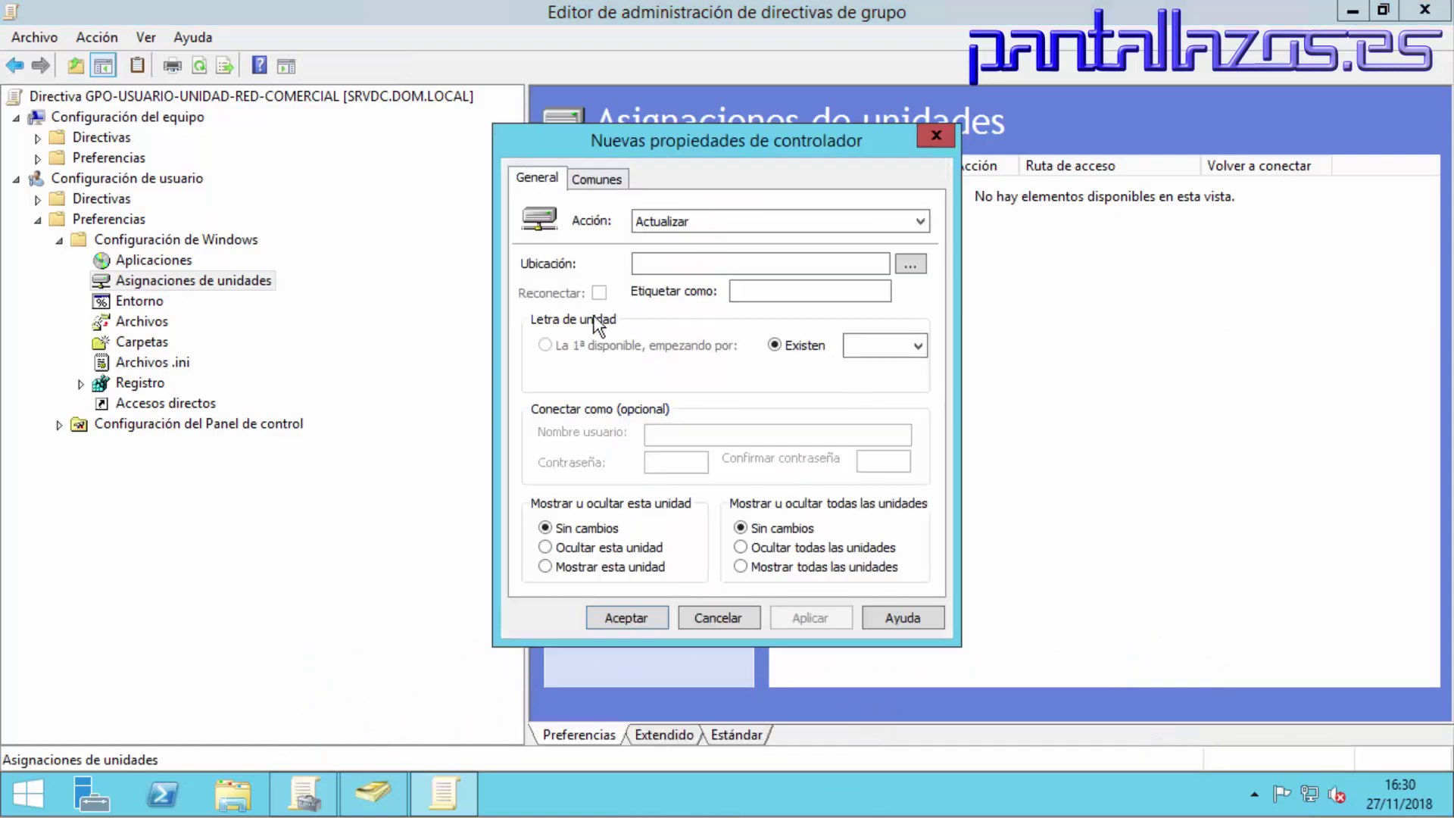
pyautogui.click(695, 266)
pyautogui.write('\\srvdc\\datos')
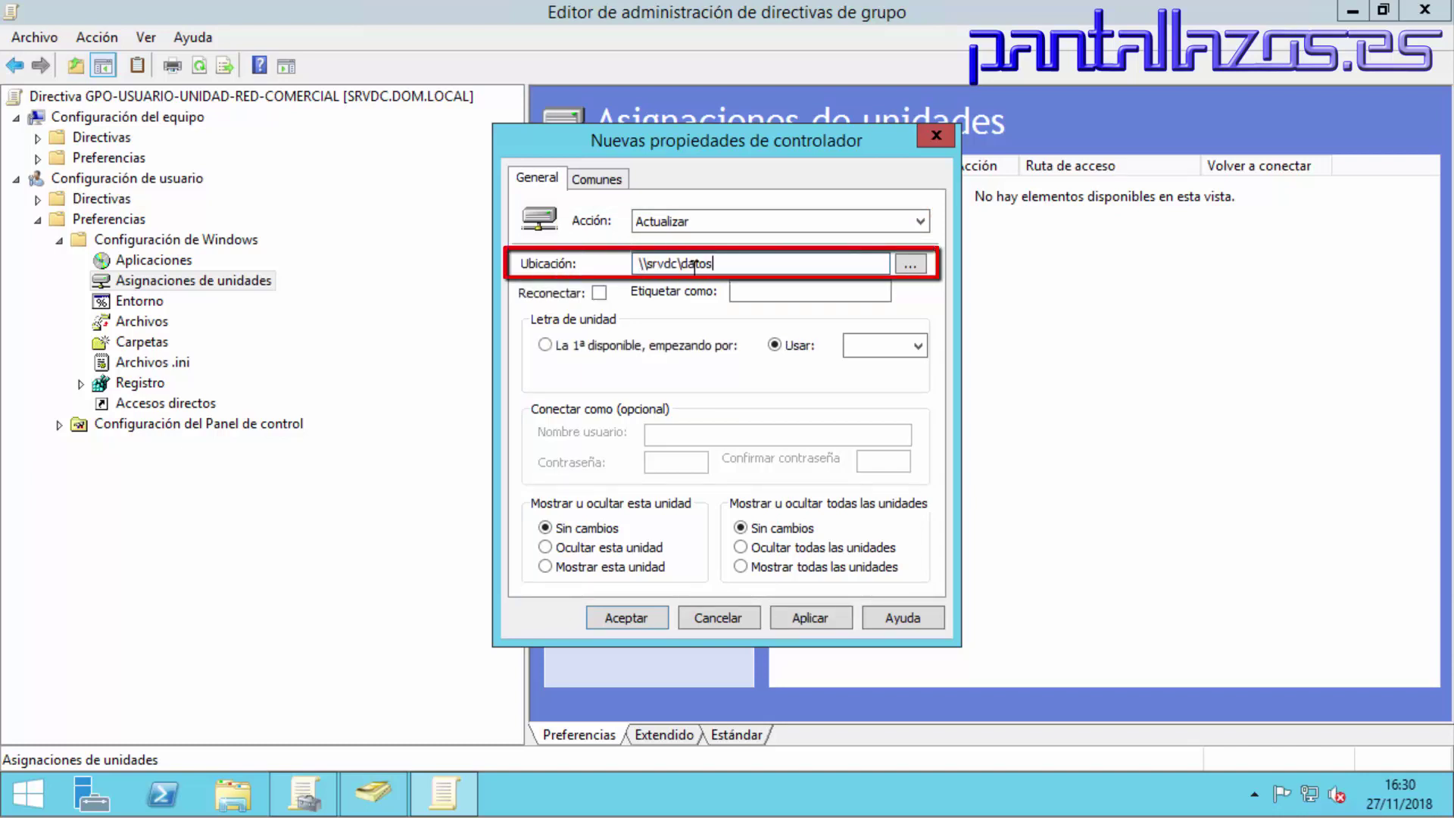
# Label the mapped drive DATOS, assign it drive letter H, save it and close the policy editor.
pyautogui.click(783, 295)
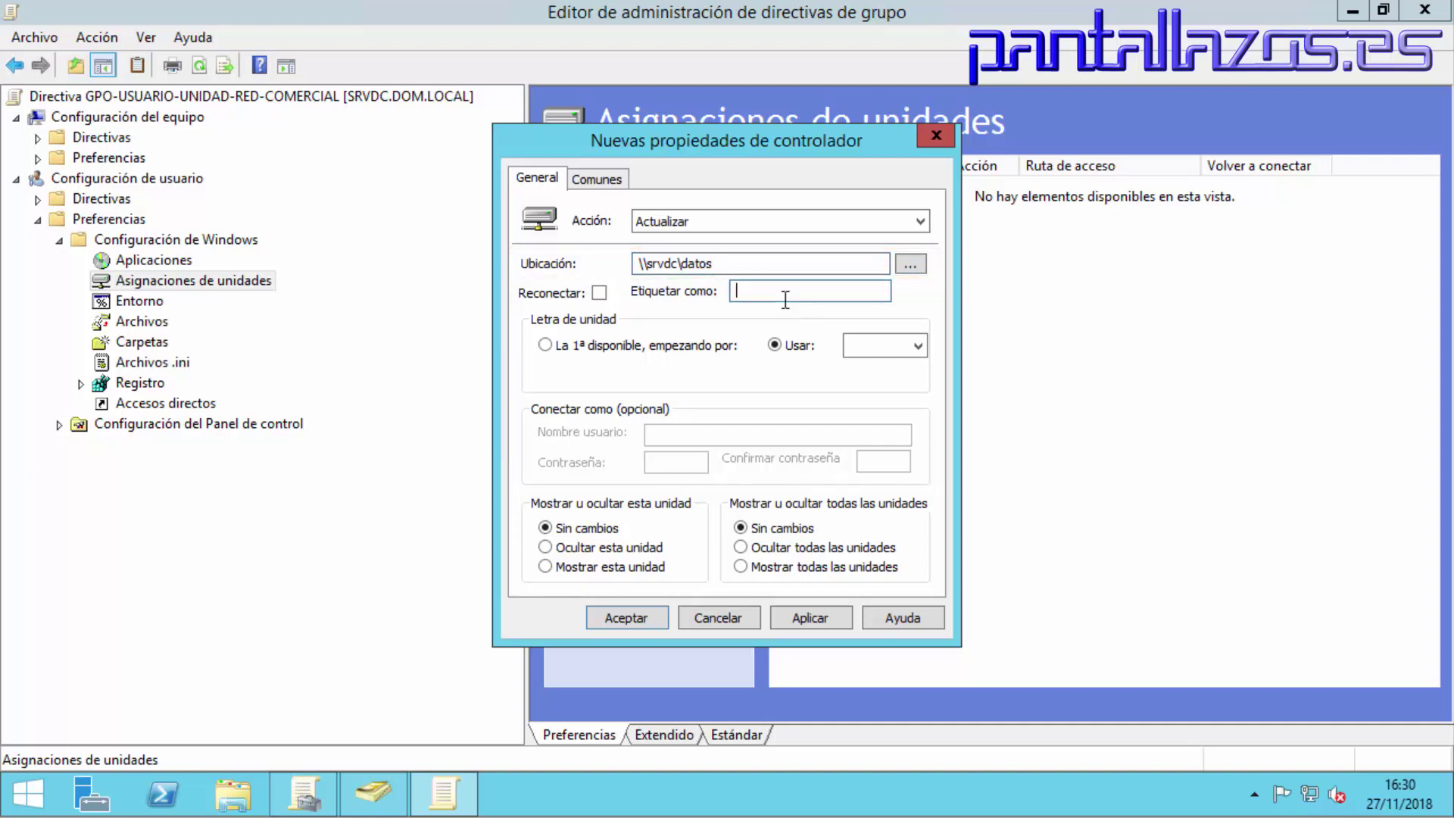
pyautogui.write('D')
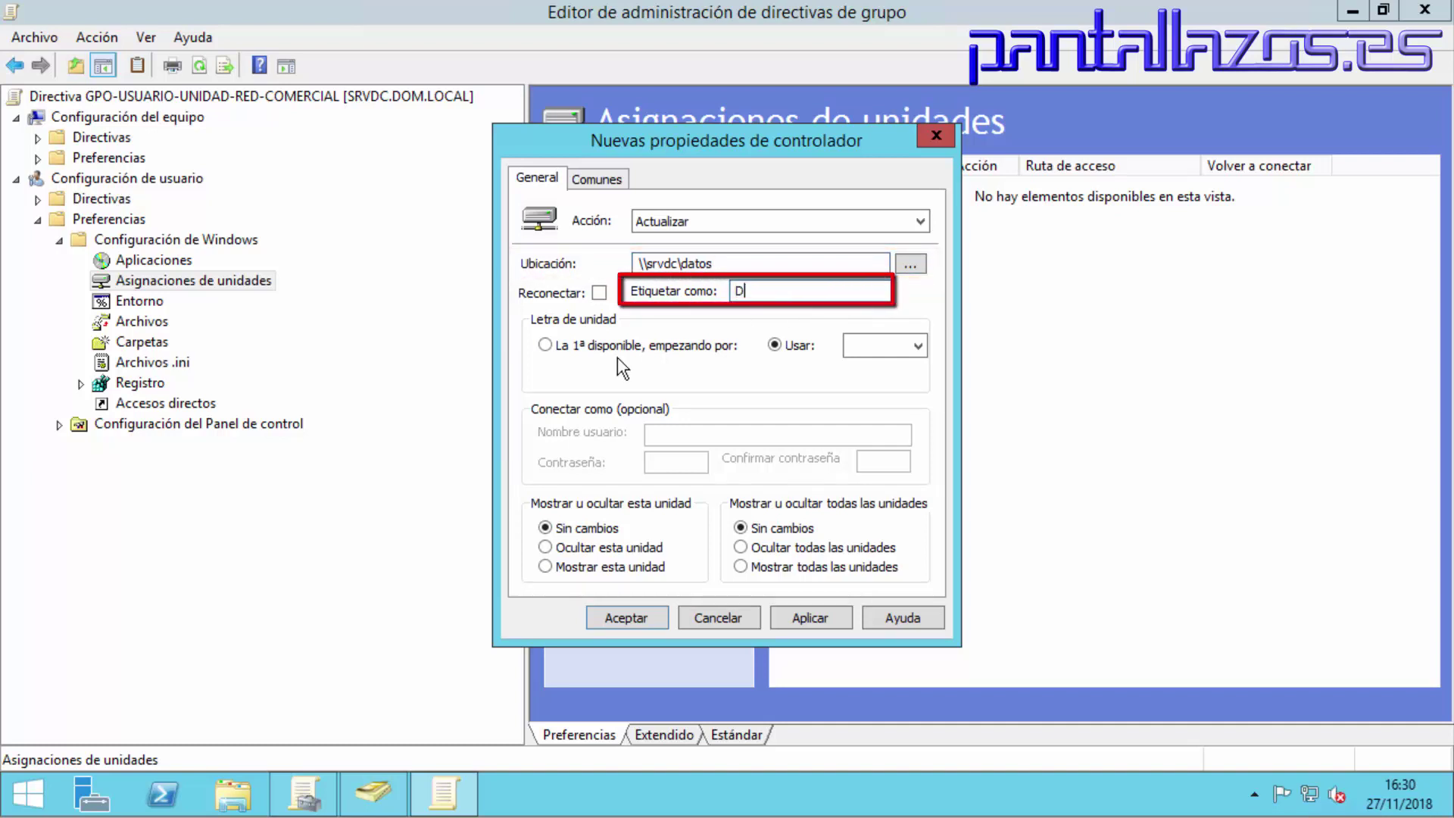
pyautogui.write('ATOS')
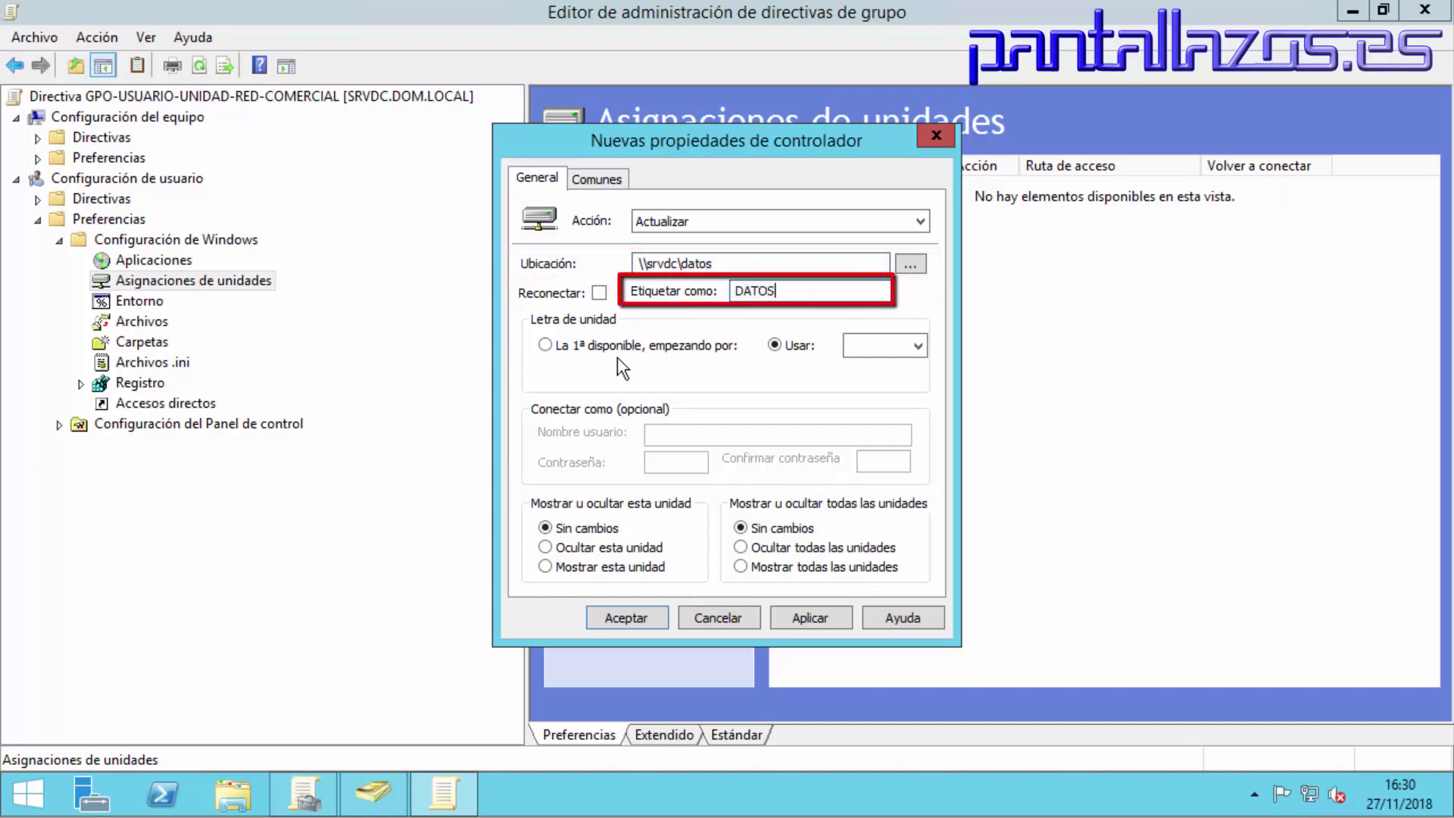
pyautogui.click(899, 340)
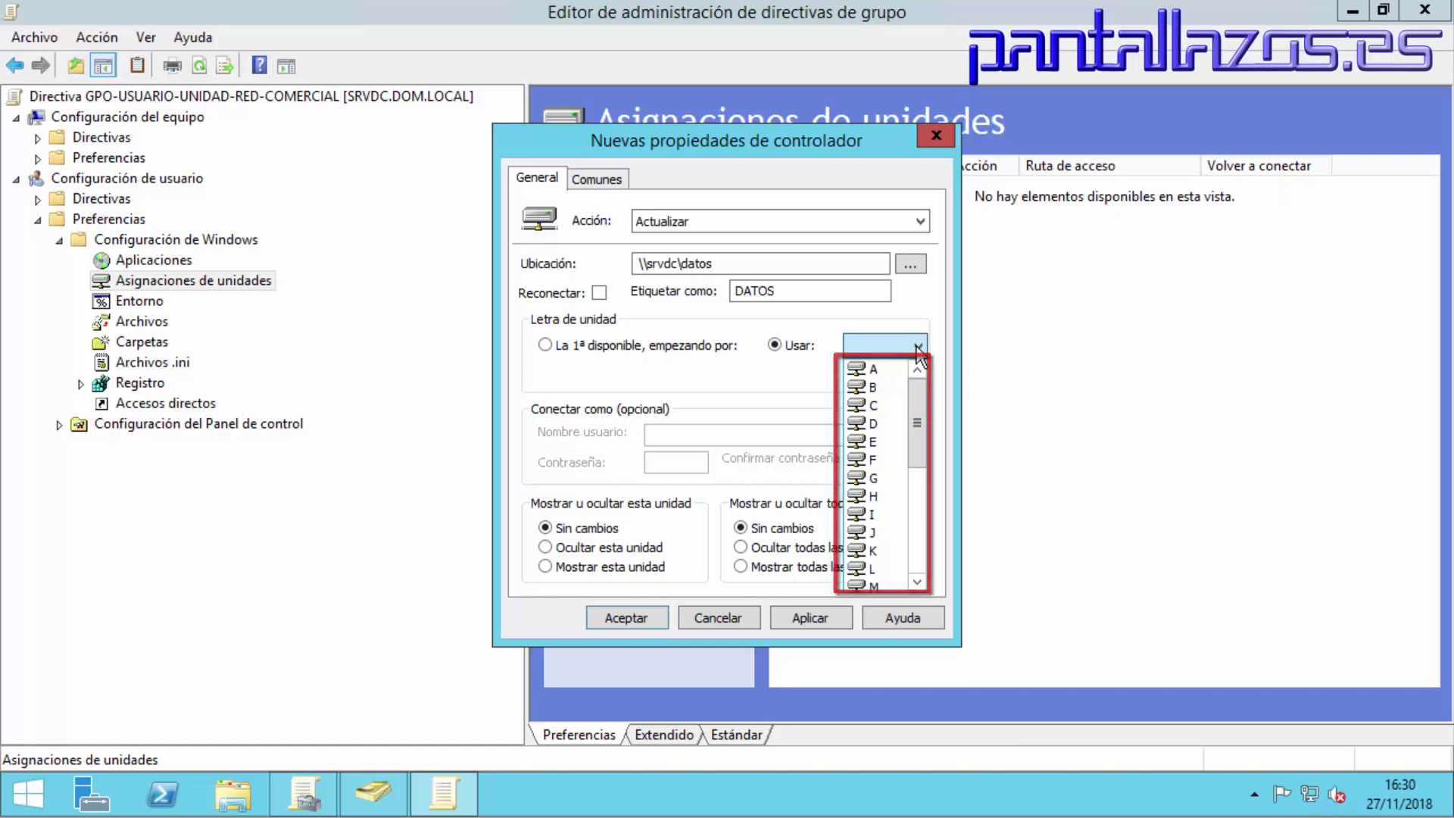
pyautogui.click(875, 496)
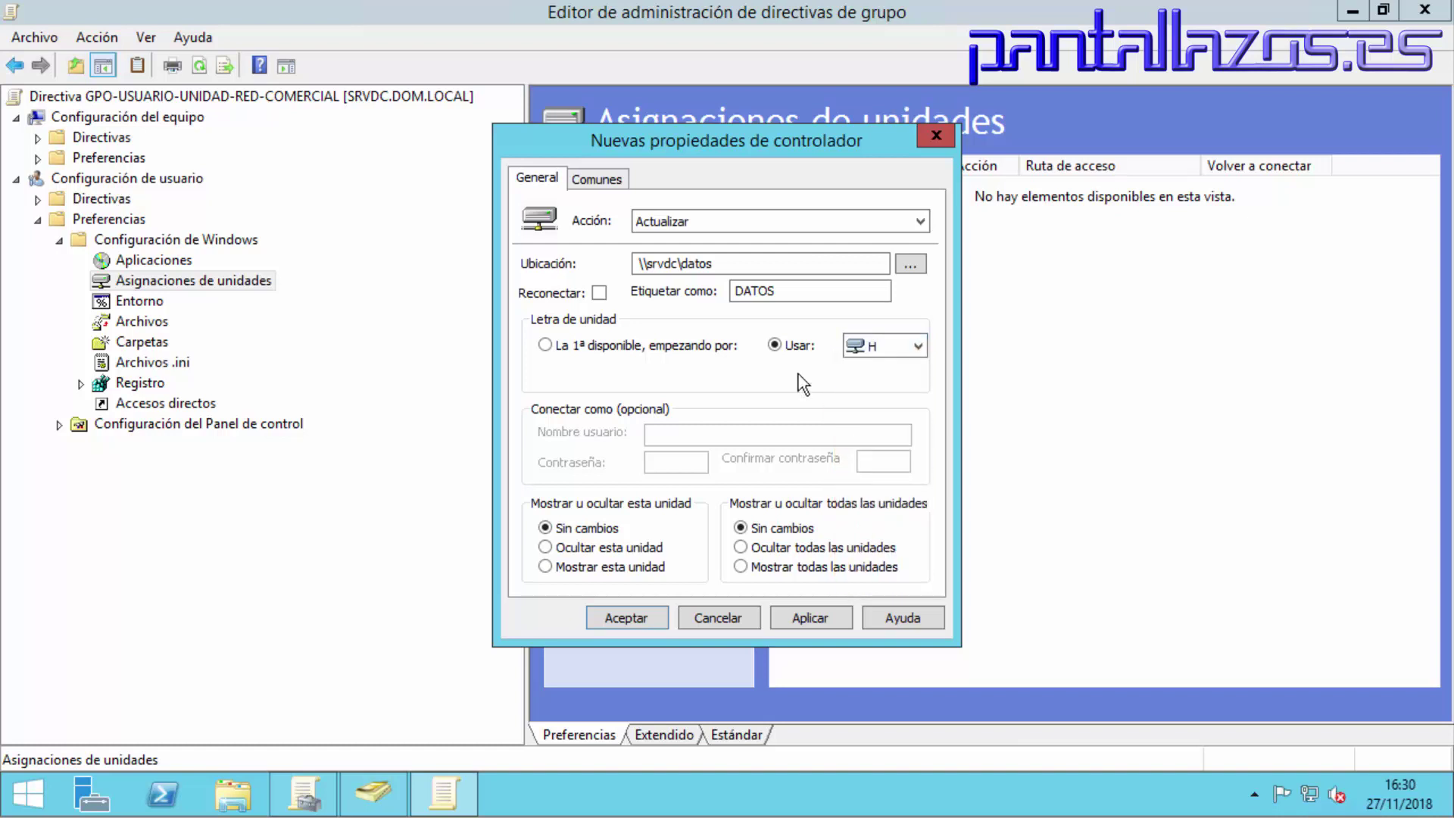
pyautogui.click(816, 615)
pyautogui.click(647, 615)
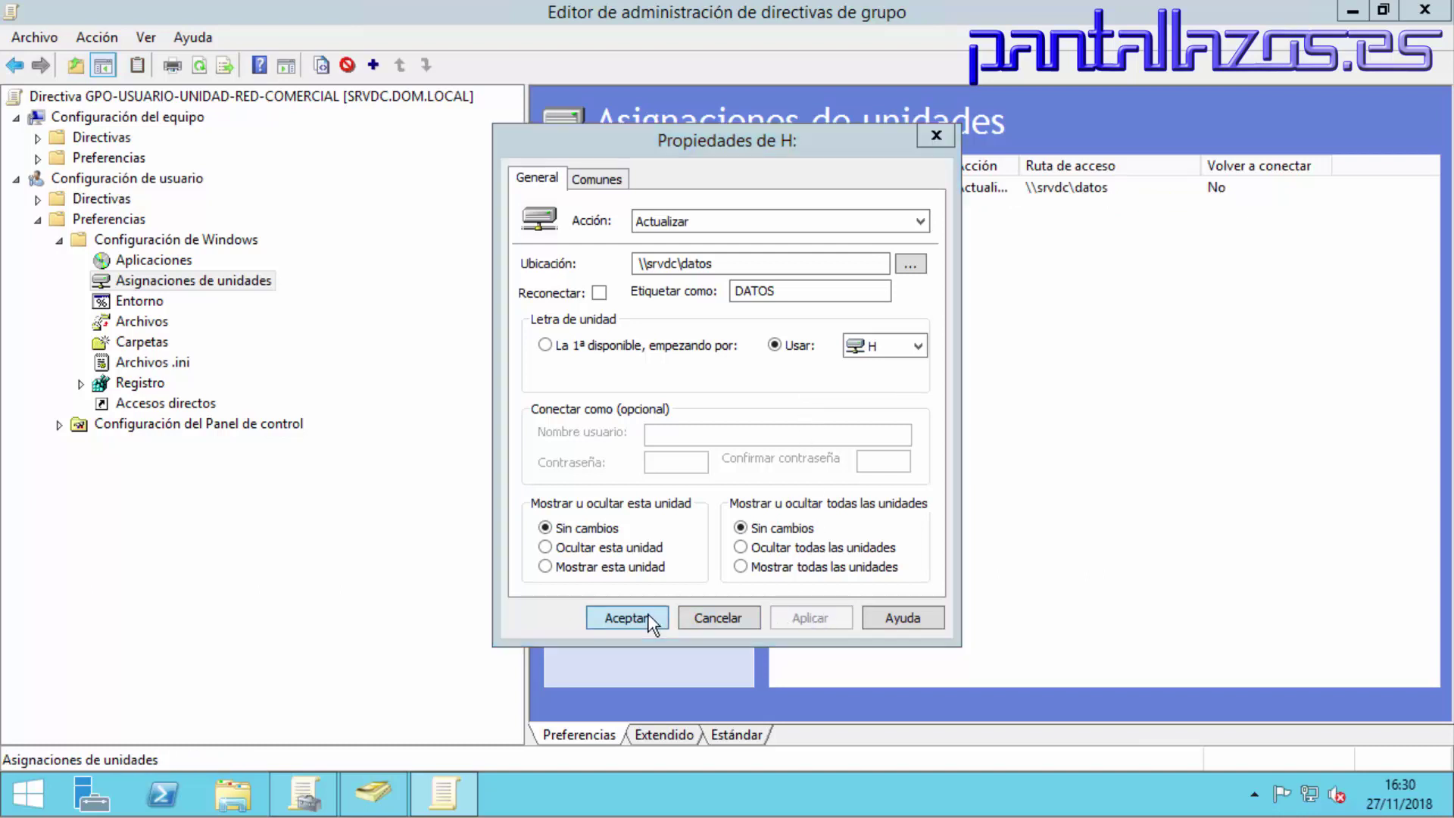
pyautogui.click(1008, 194)
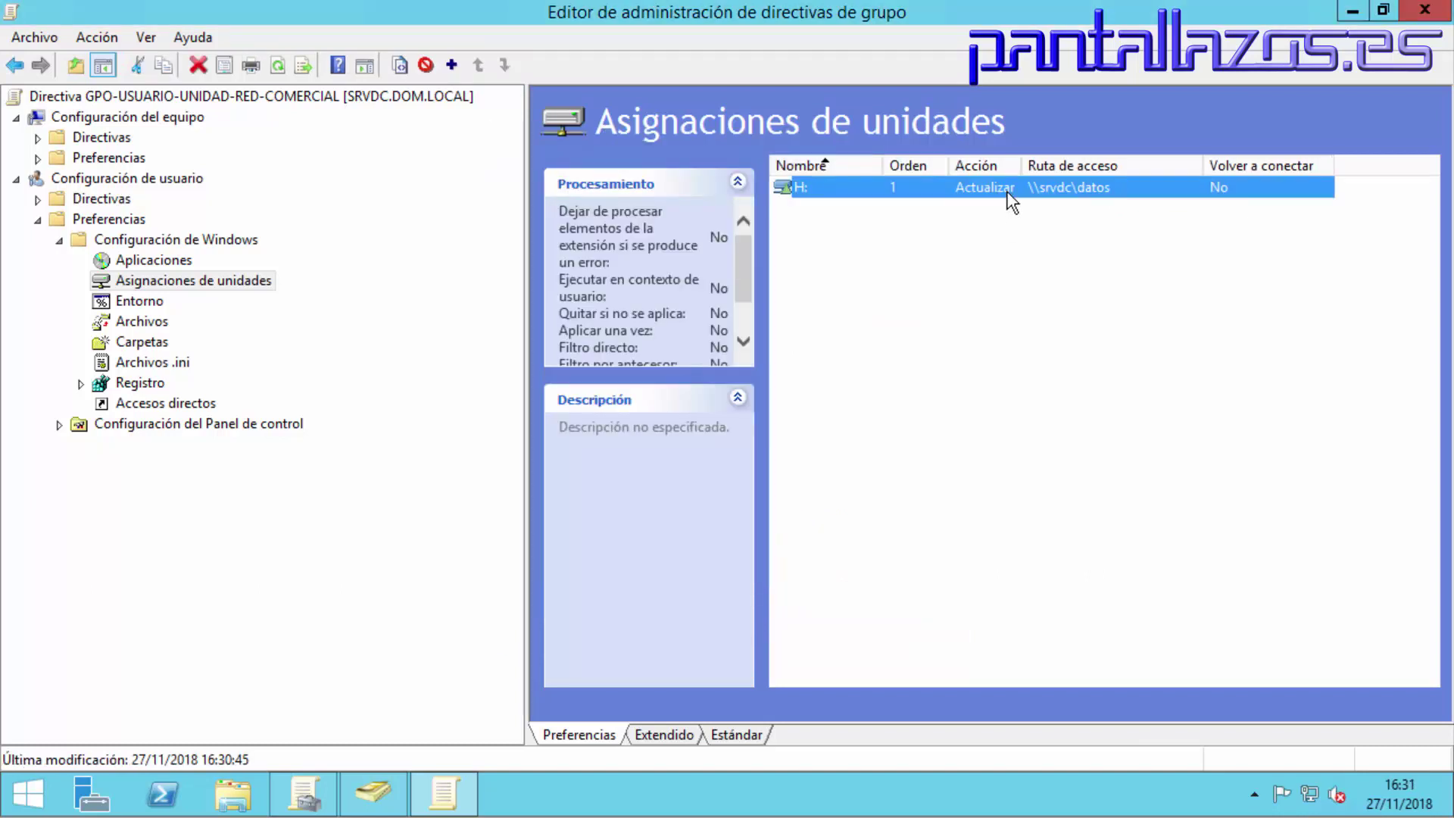
pyautogui.click(1424, 10)
# Review the configuration report of GPO-USUARIO-UNIDAD-RED-COMERCIAL, expanding the general and common details of the H drive mapping.
pyautogui.doubleClick(557, 228)
pyautogui.click(583, 333)
pyautogui.click(598, 358)
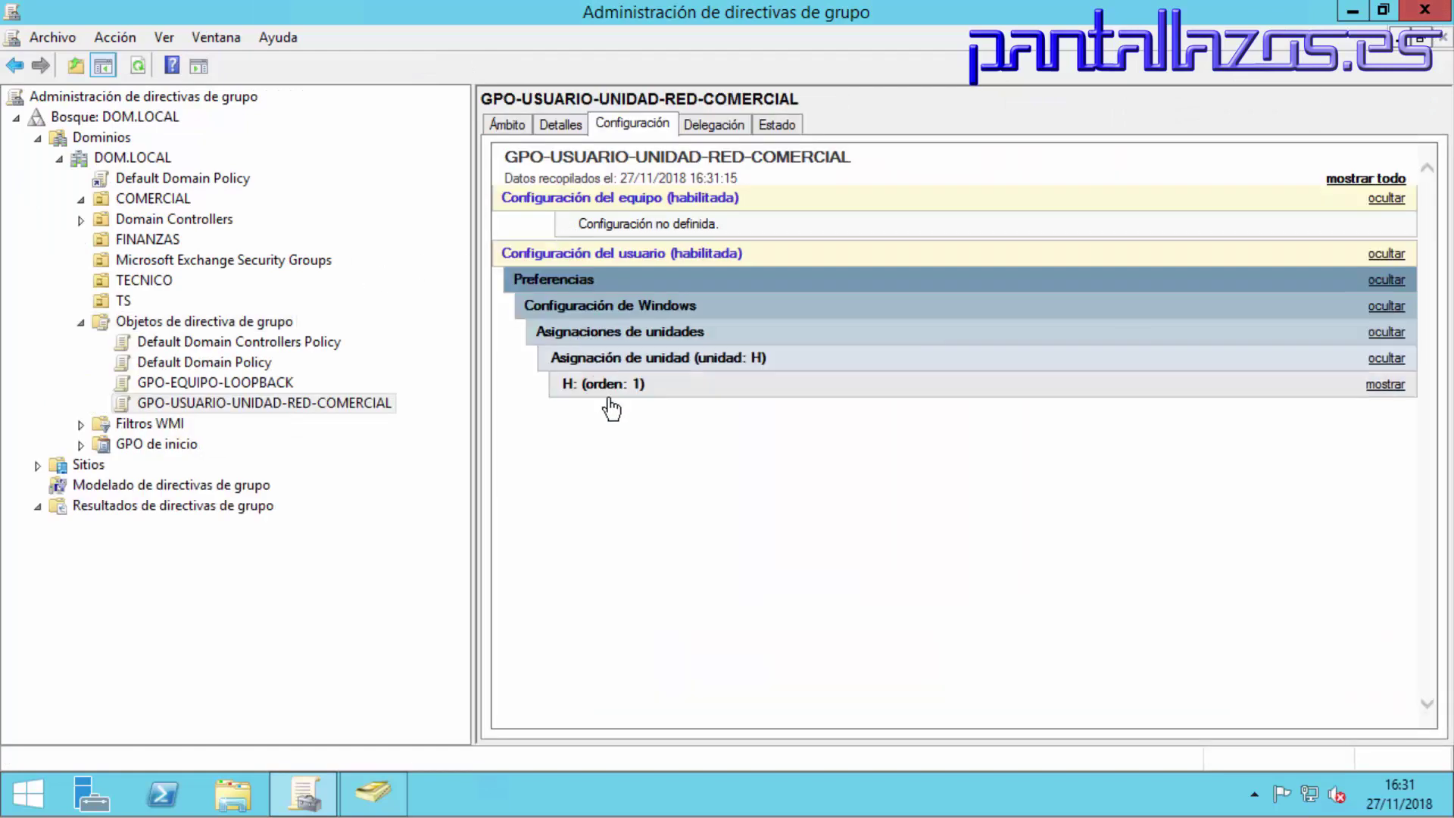
pyautogui.click(603, 384)
pyautogui.click(610, 409)
pyautogui.click(625, 637)
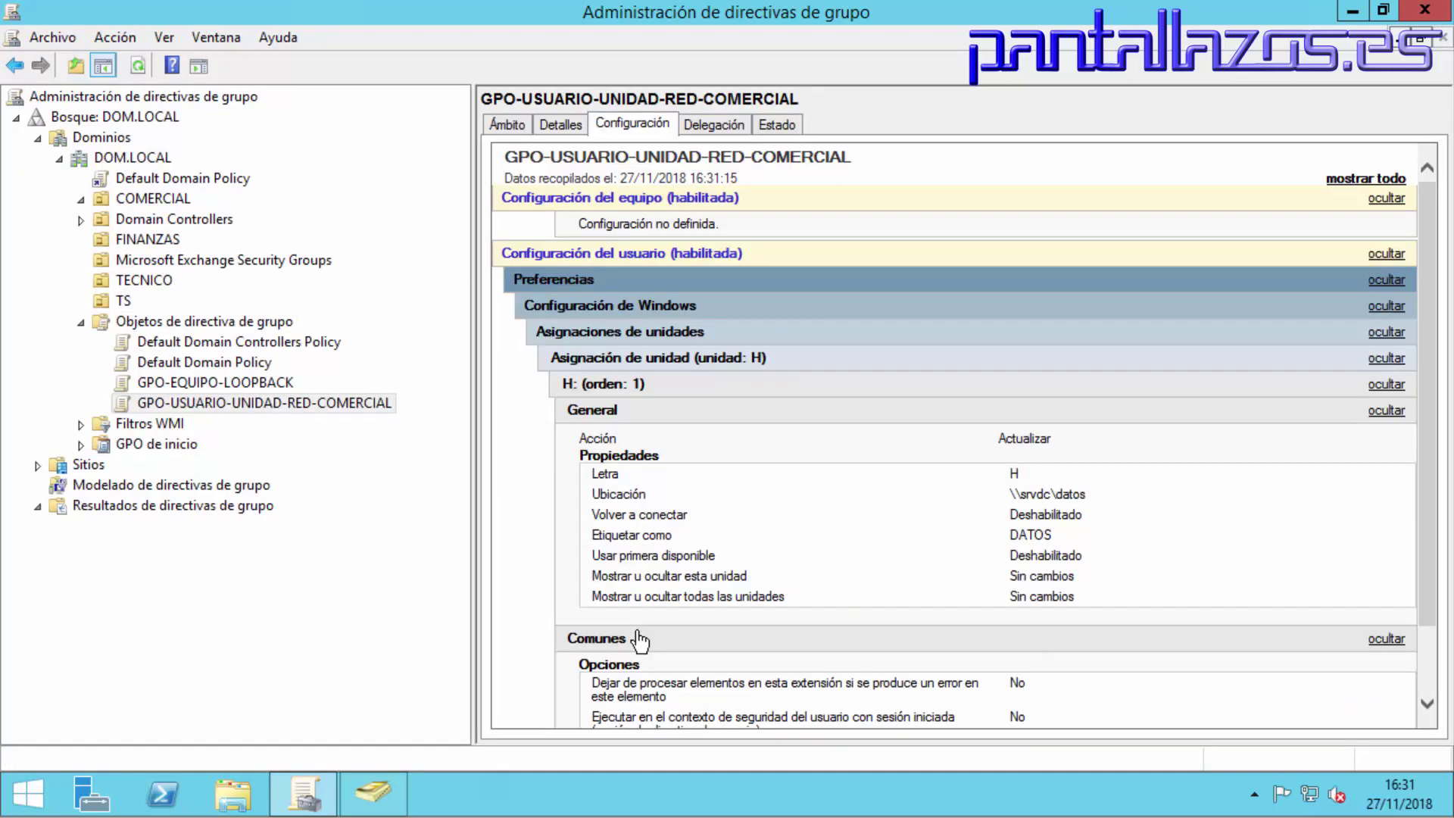
# Link the existing GPO-USUARIO-UNIDAD-RED-COMERCIAL to the COMERCIAL organizational unit.
pyautogui.click(186, 200)
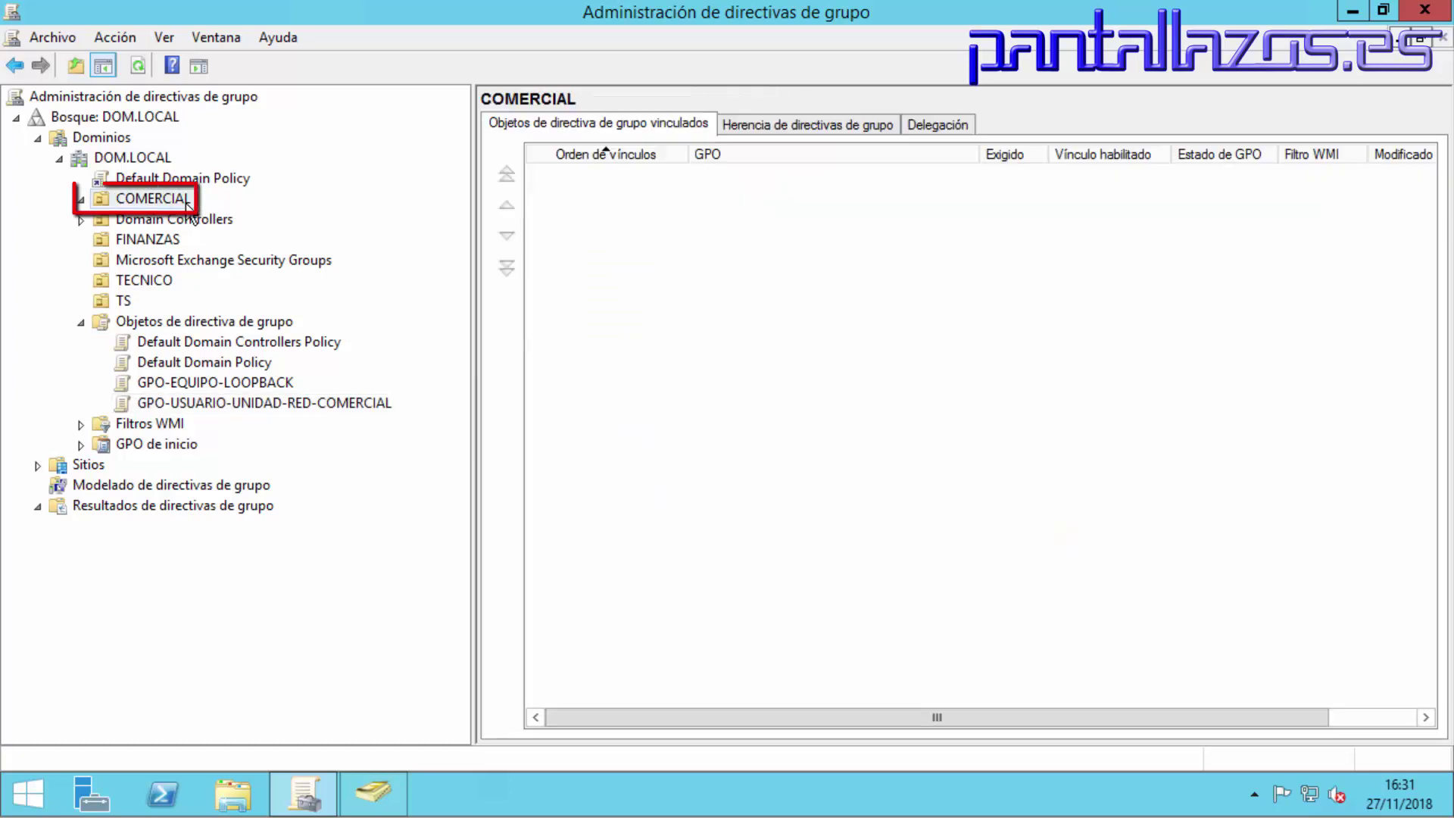
pyautogui.rightClick(187, 201)
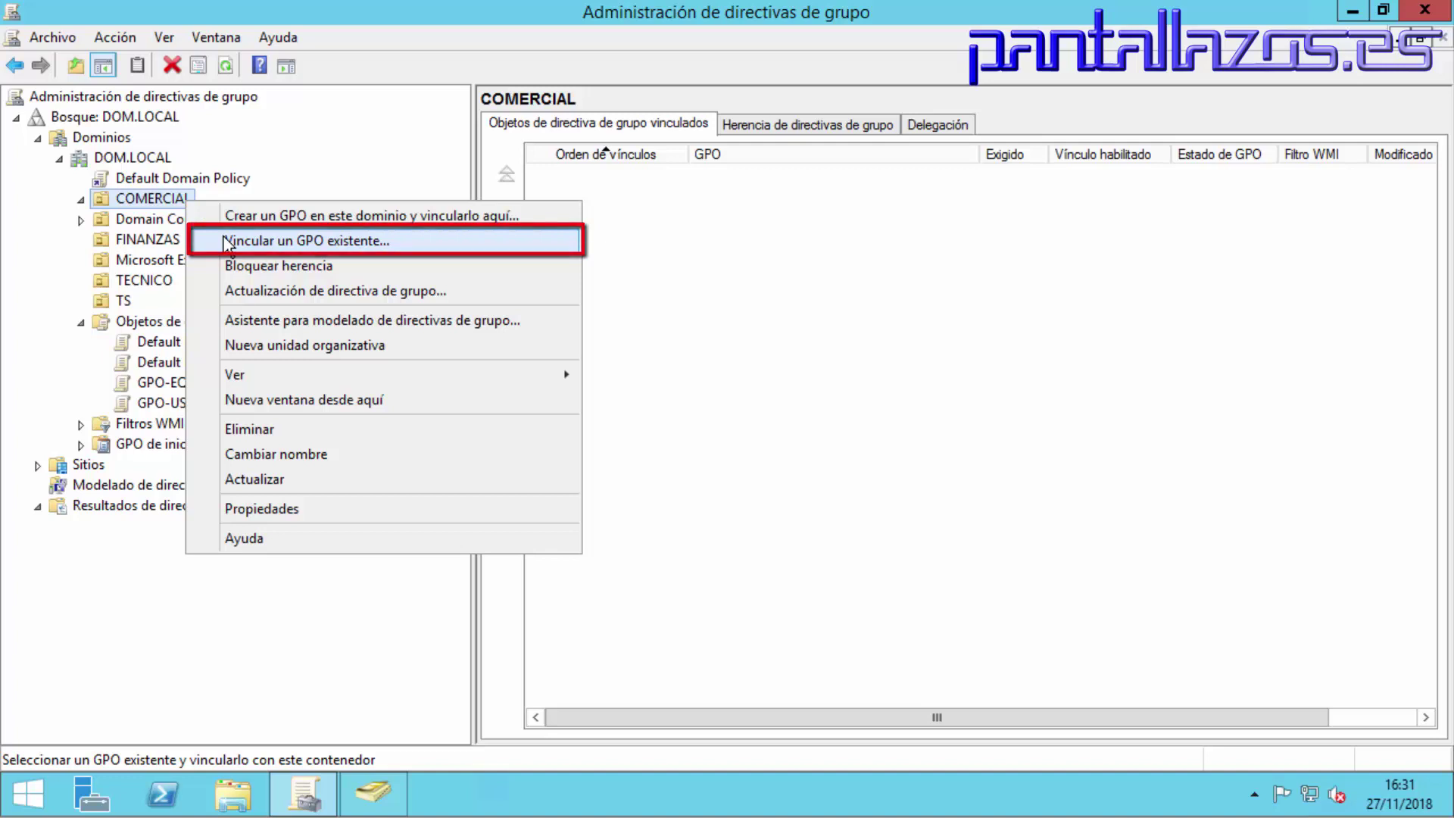
pyautogui.click(228, 242)
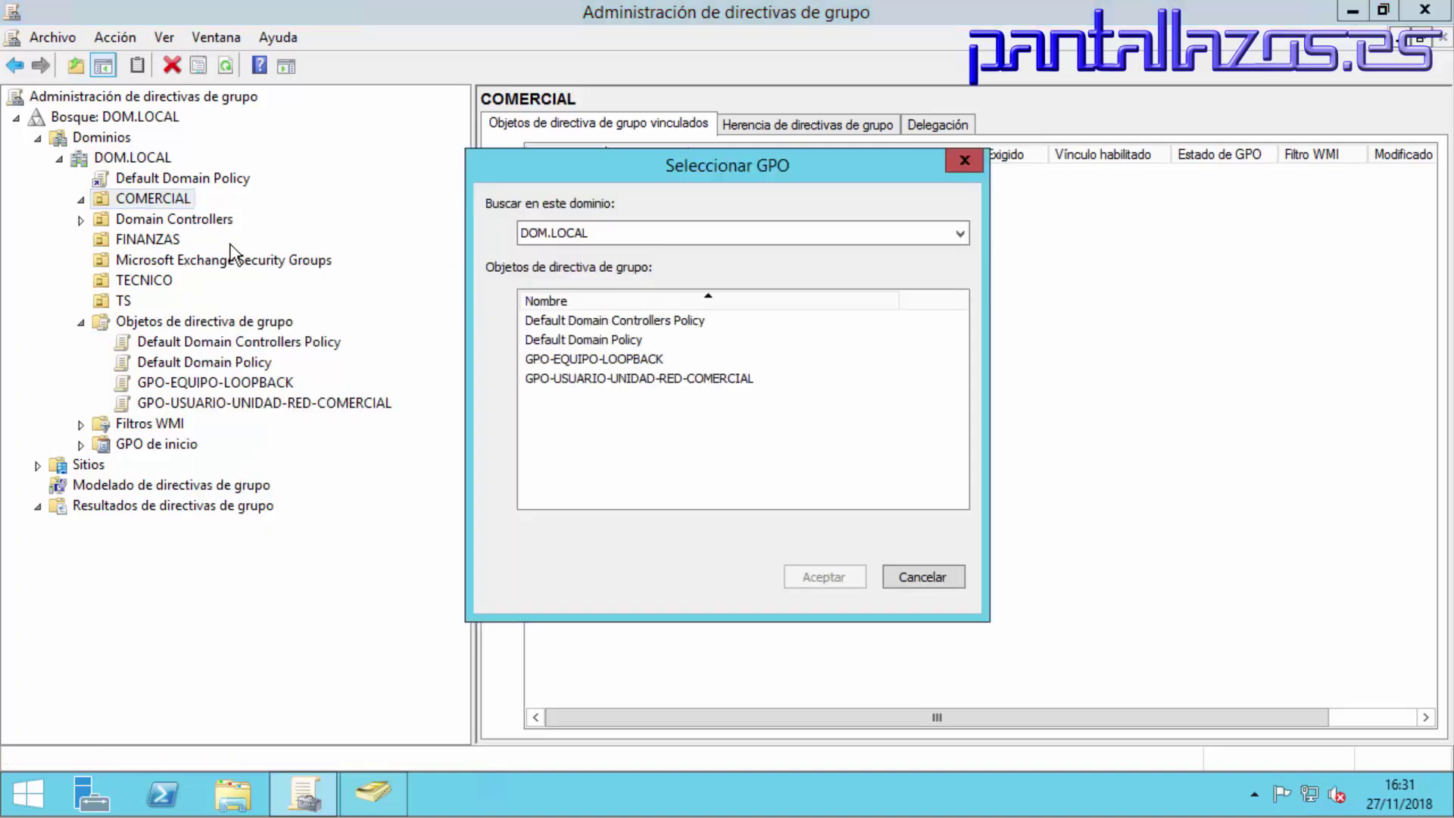
pyautogui.click(597, 377)
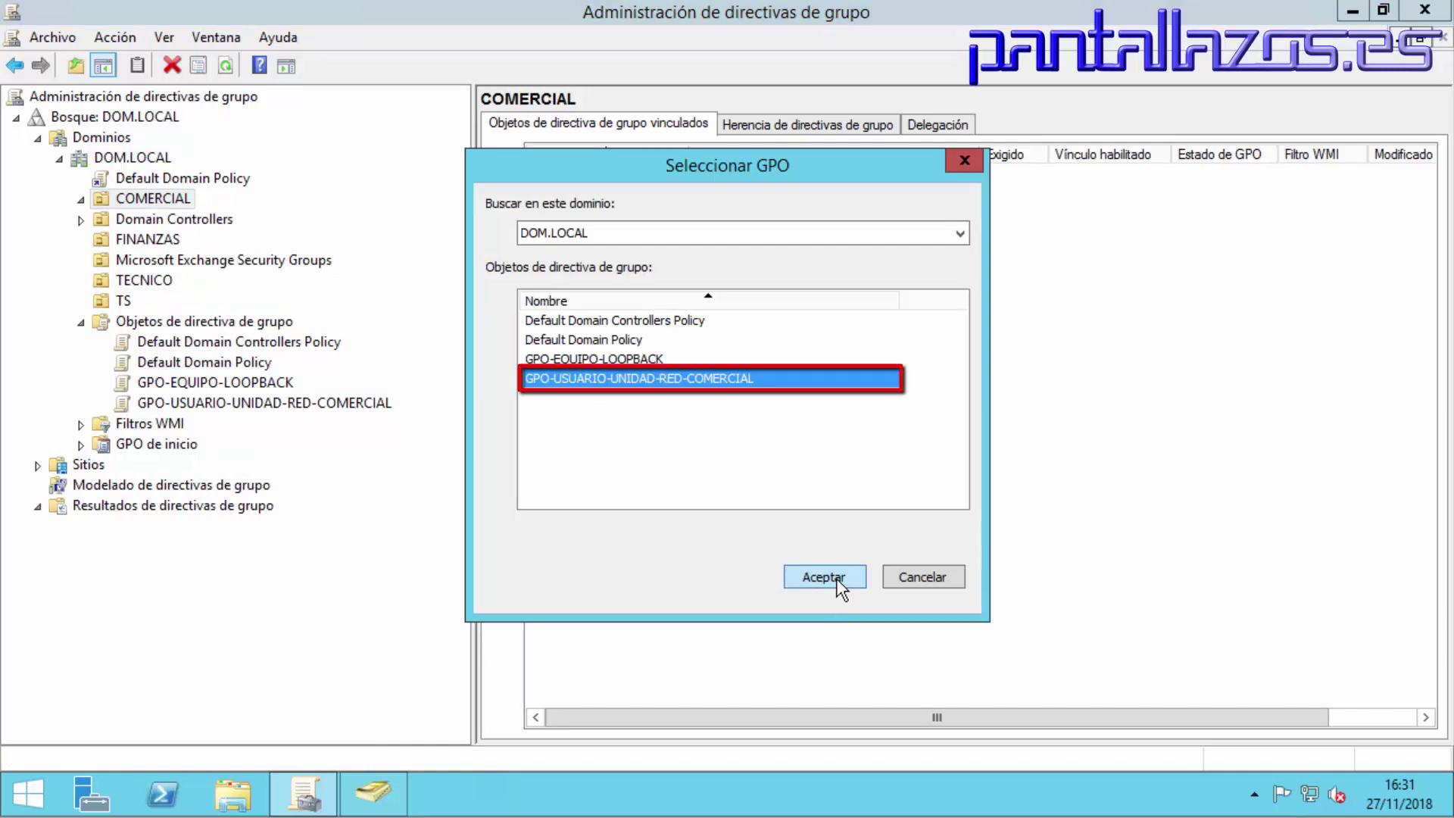
pyautogui.click(838, 580)
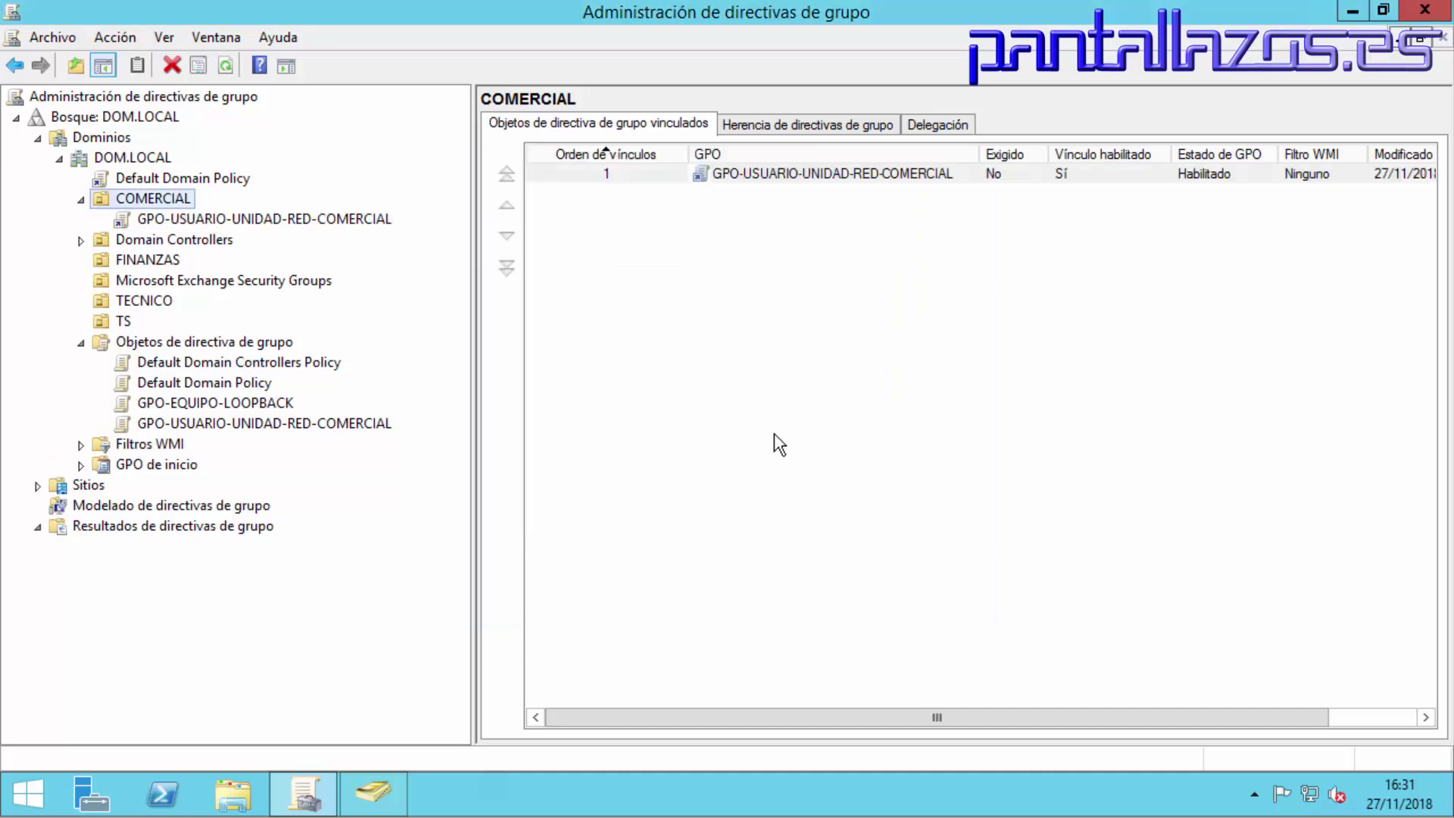
# Examine the drive mapping settings of the GPO linked under COMERCIAL in its configuration report.
pyautogui.doubleClick(738, 174)
pyautogui.click(651, 125)
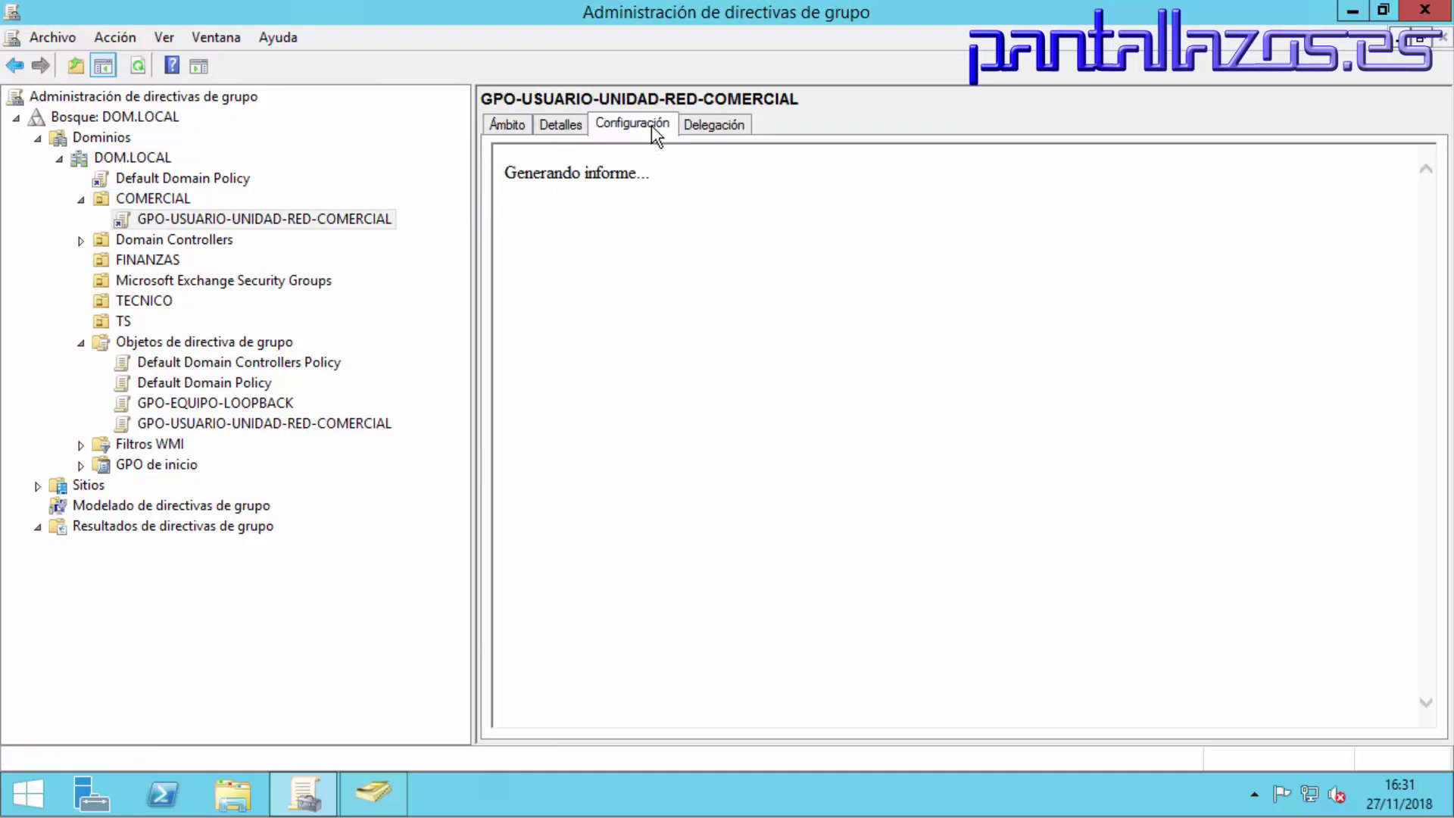
pyautogui.click(716, 334)
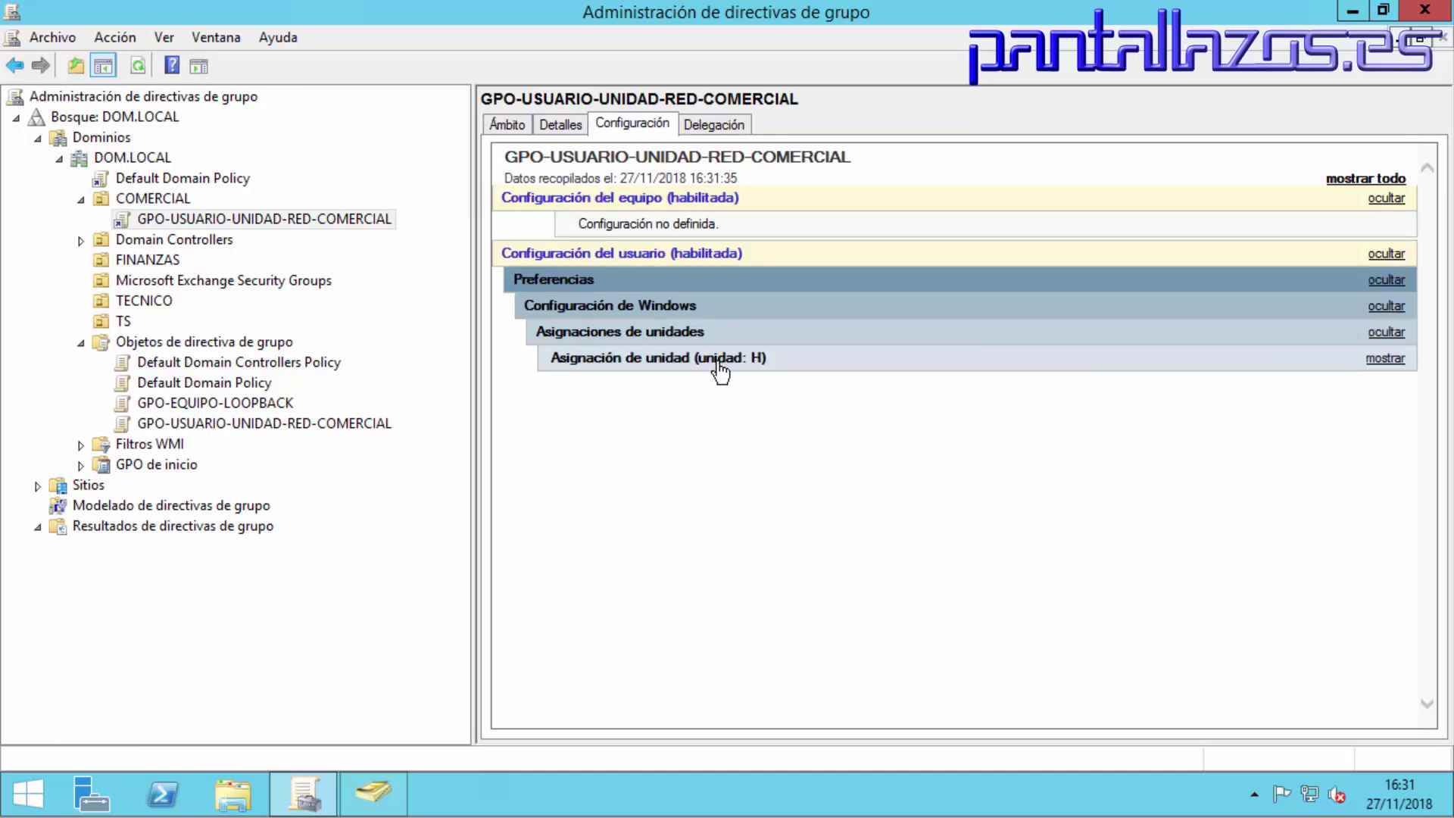
pyautogui.click(717, 361)
pyautogui.click(712, 387)
pyautogui.click(711, 413)
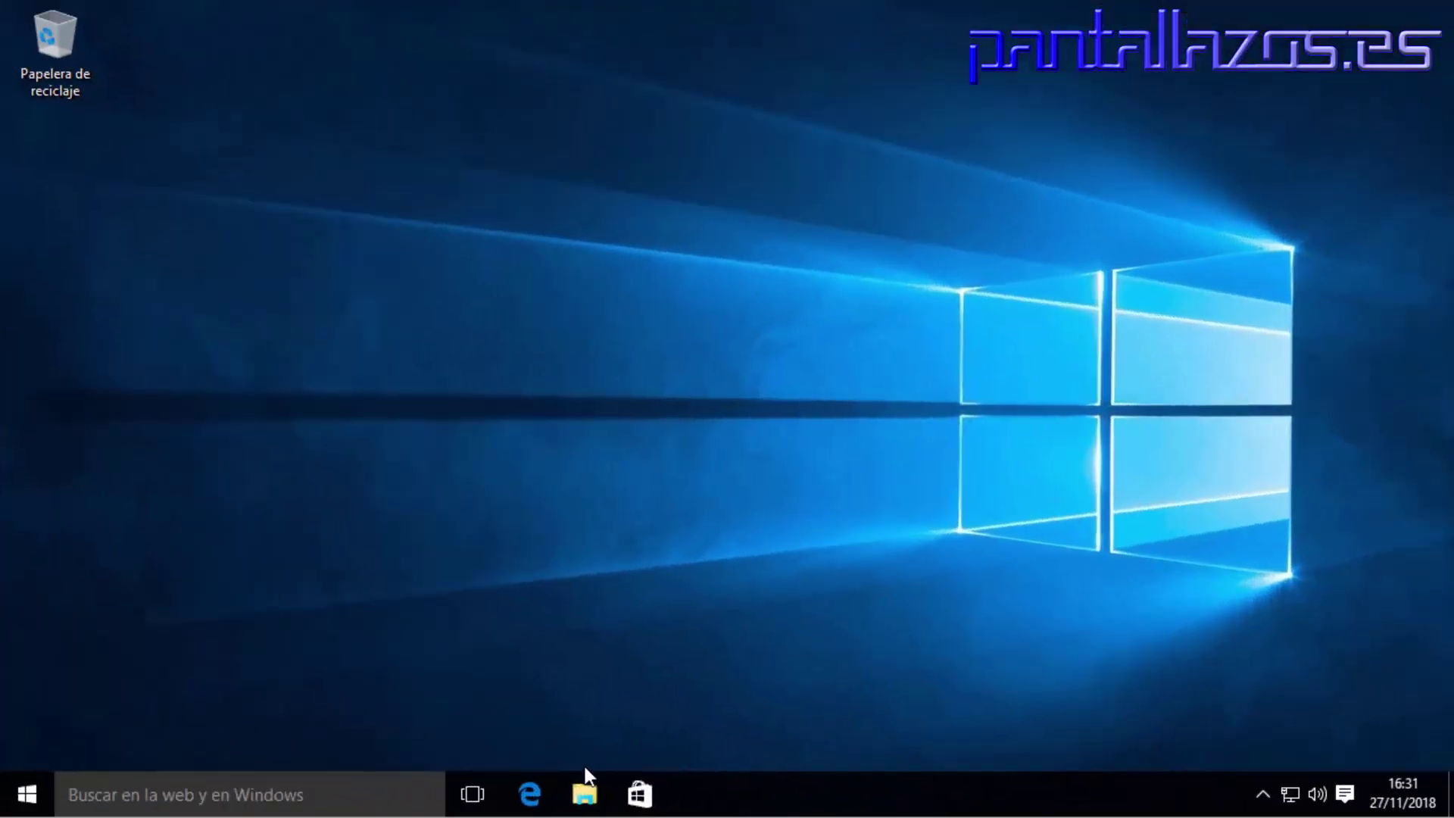
# On the Windows 10 client, open File Explorer at Este equipo to check which drives are present.
pyautogui.click(584, 791)
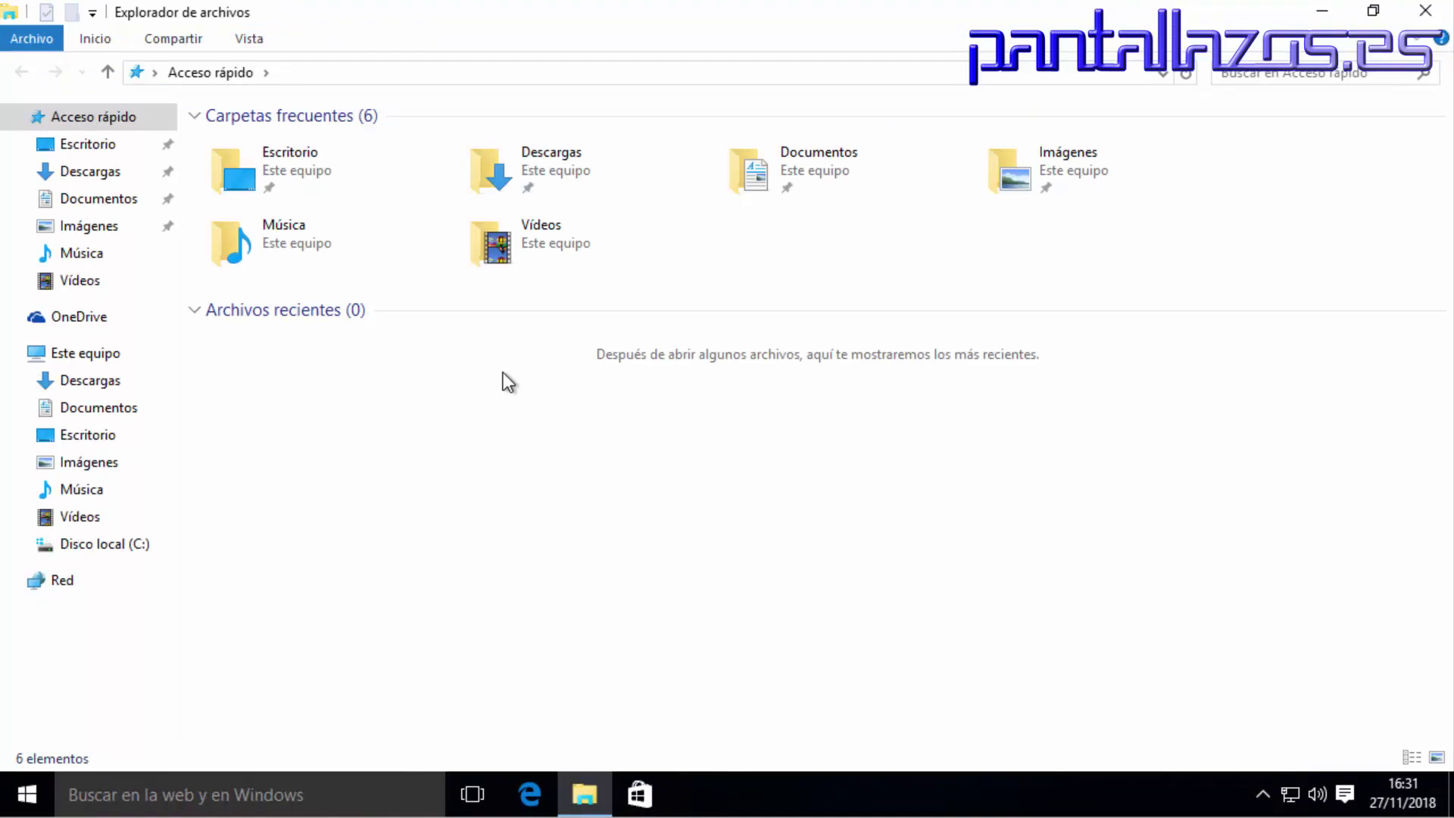
pyautogui.click(89, 354)
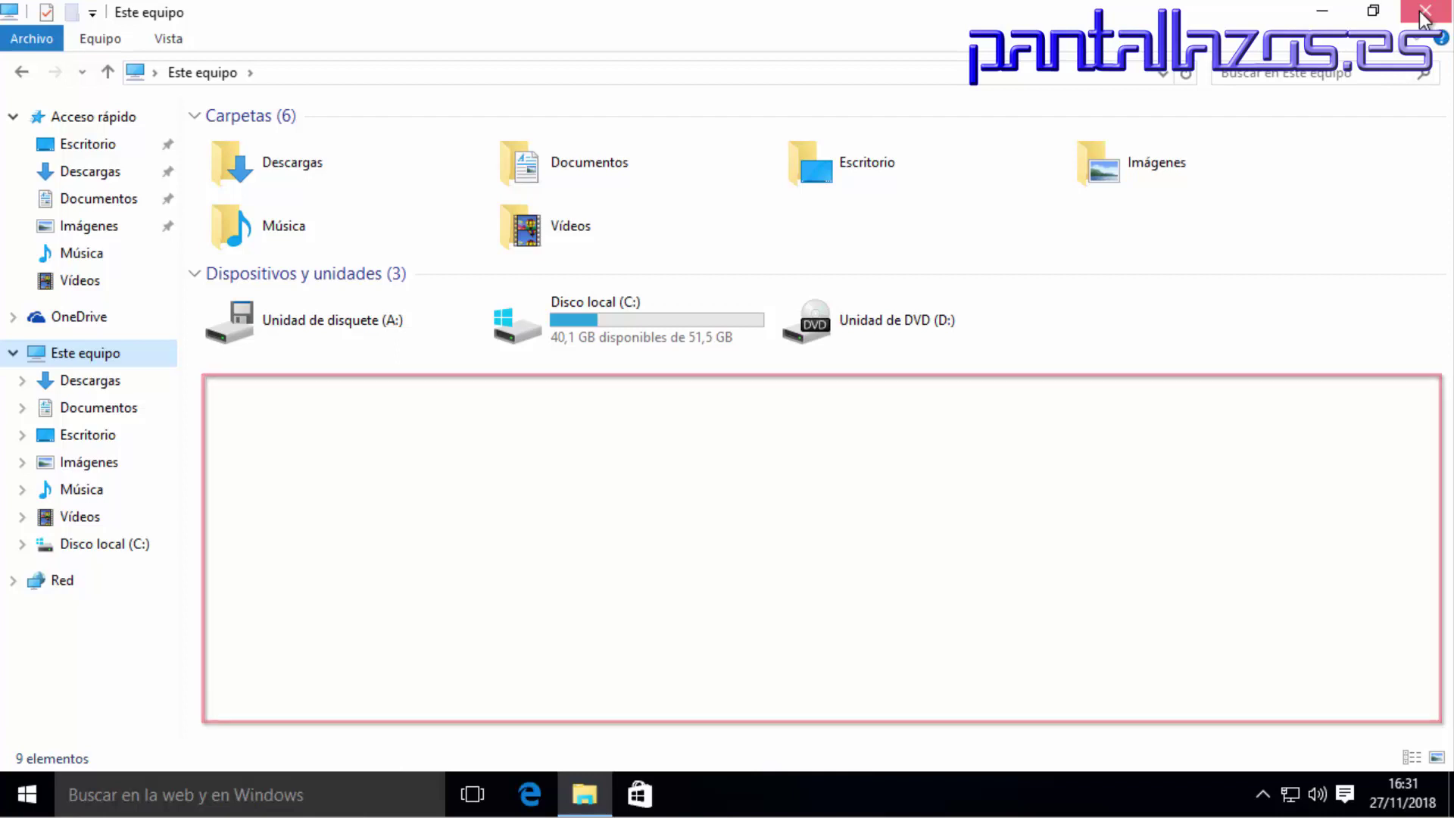
# Sign out of the Windows 10 client and sign back in to the same domain account by entering the account password.
pyautogui.click(1422, 17)
pyautogui.press('super')
pyautogui.click(103, 143)
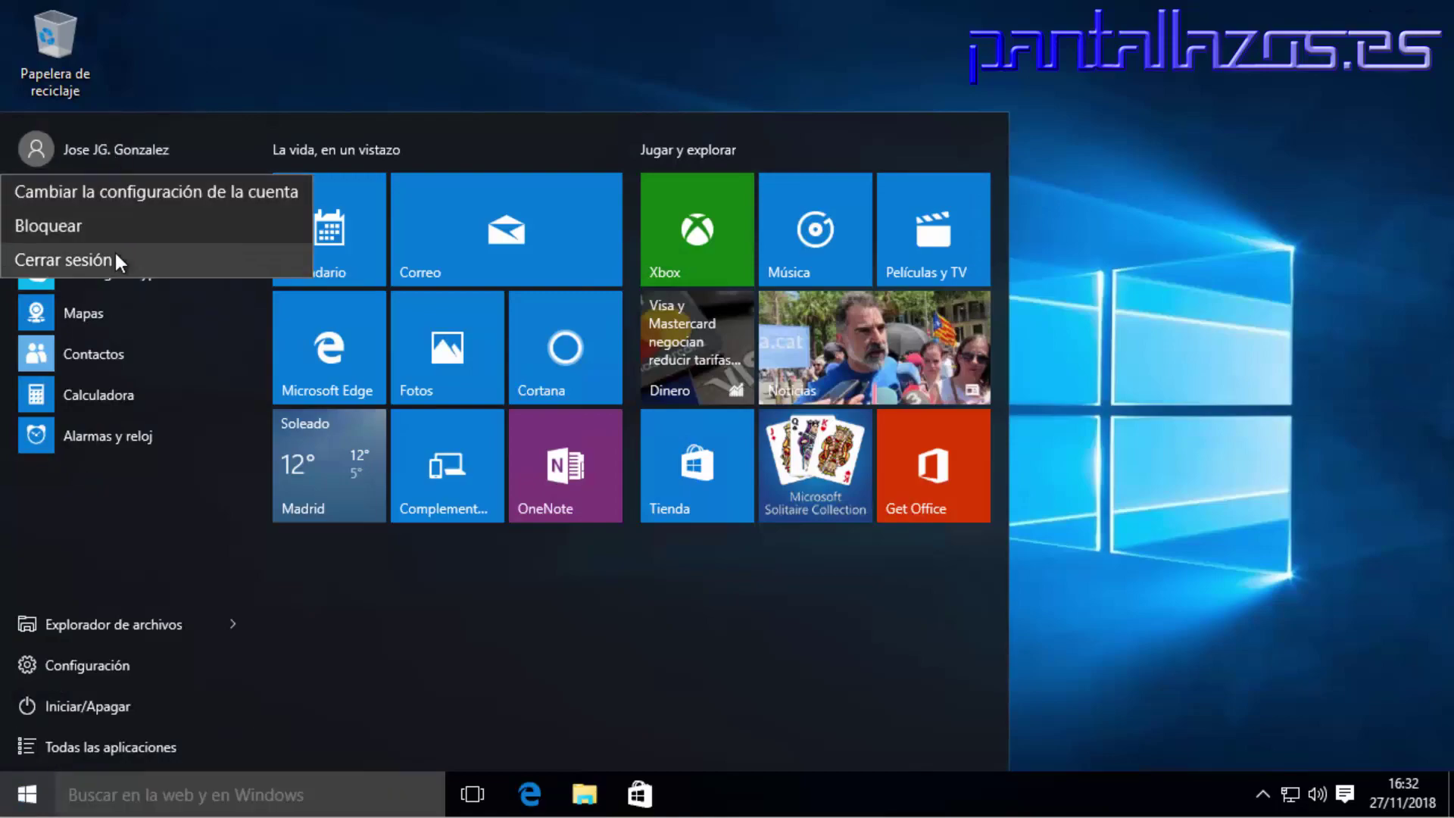
pyautogui.click(115, 251)
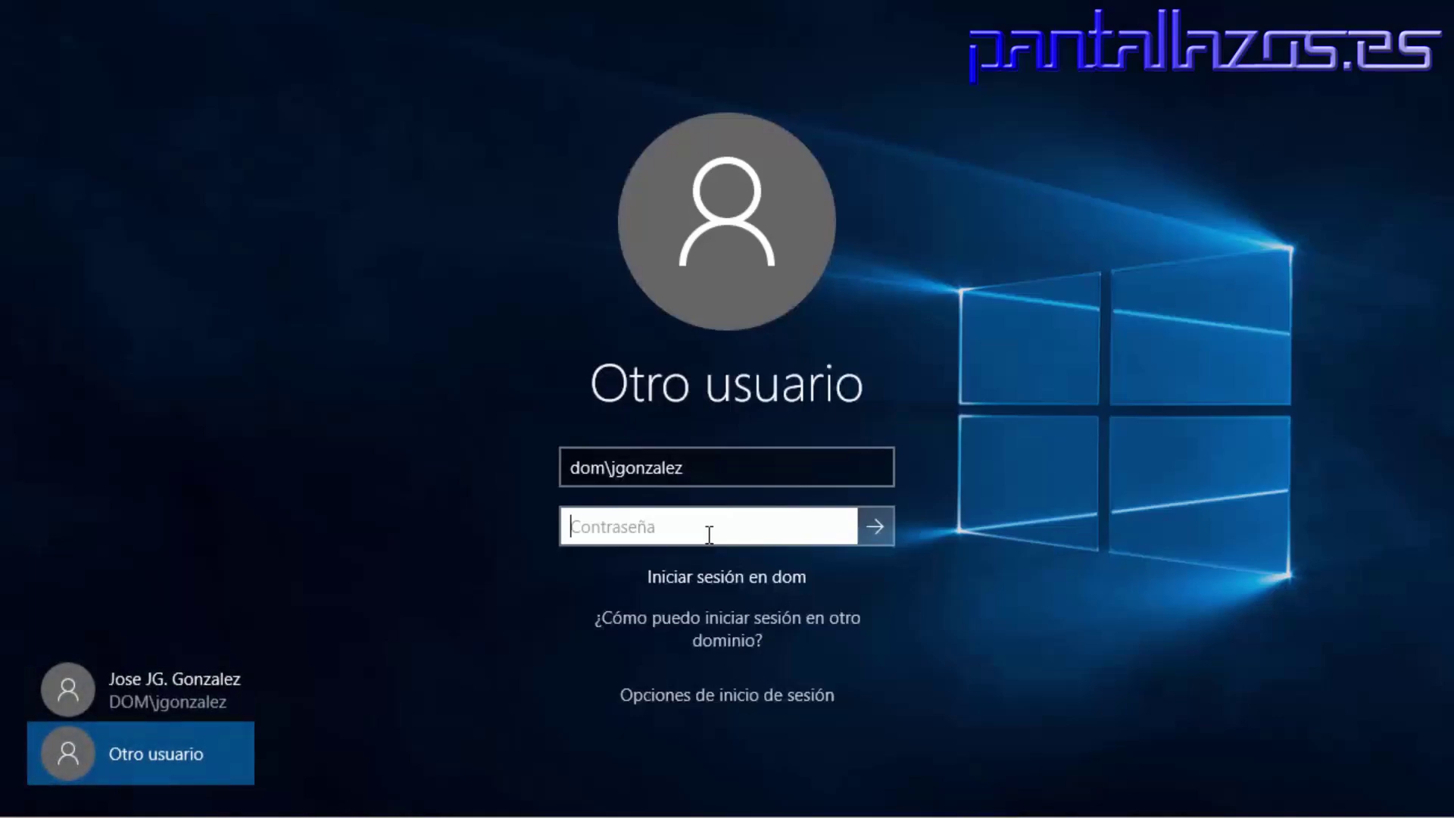
pyautogui.write('*******')
pyautogui.press('Return')
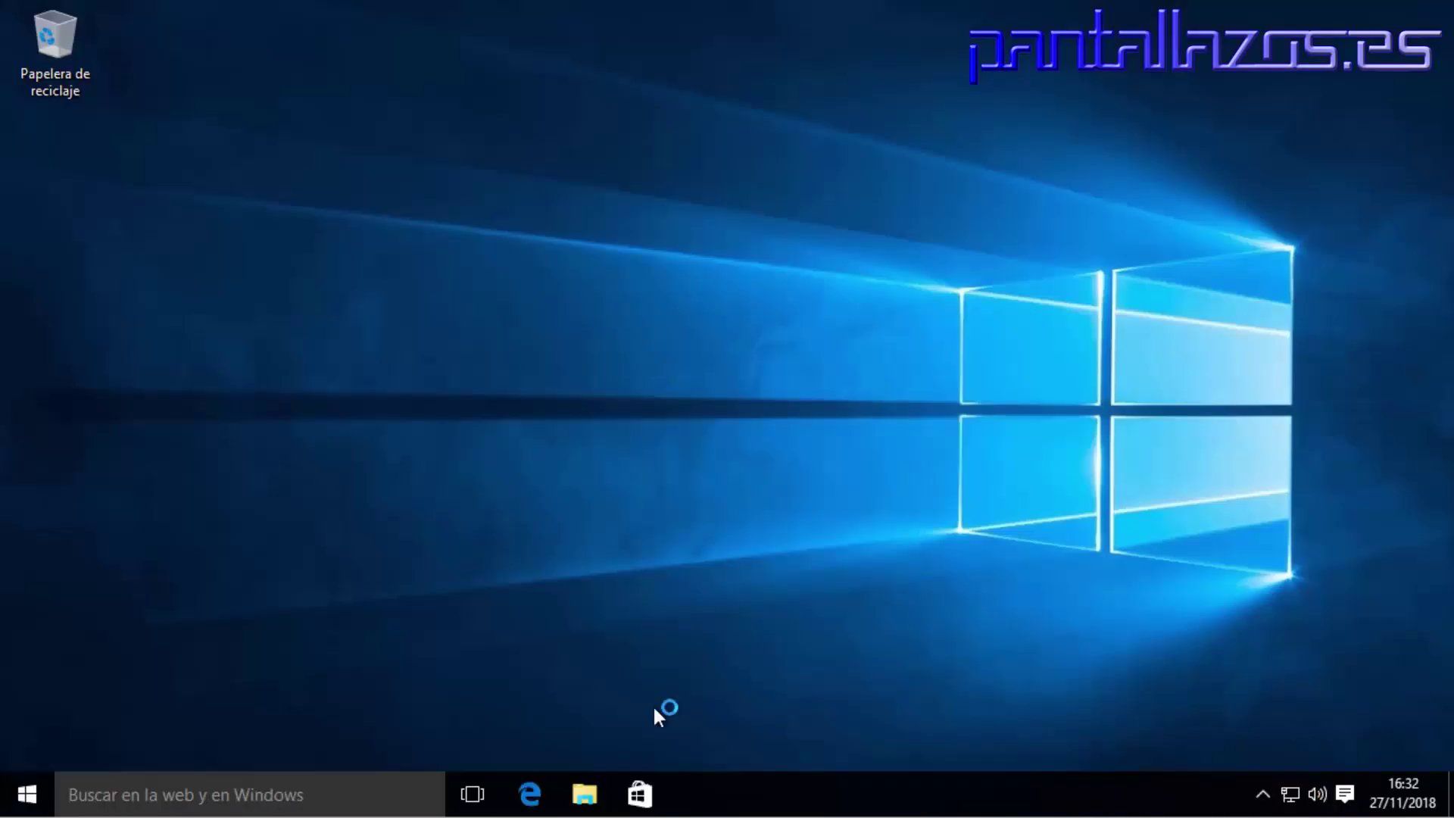
# Open the DATOS (H:) network drive from Este equipo in File Explorer to check its contents.
pyautogui.click(586, 794)
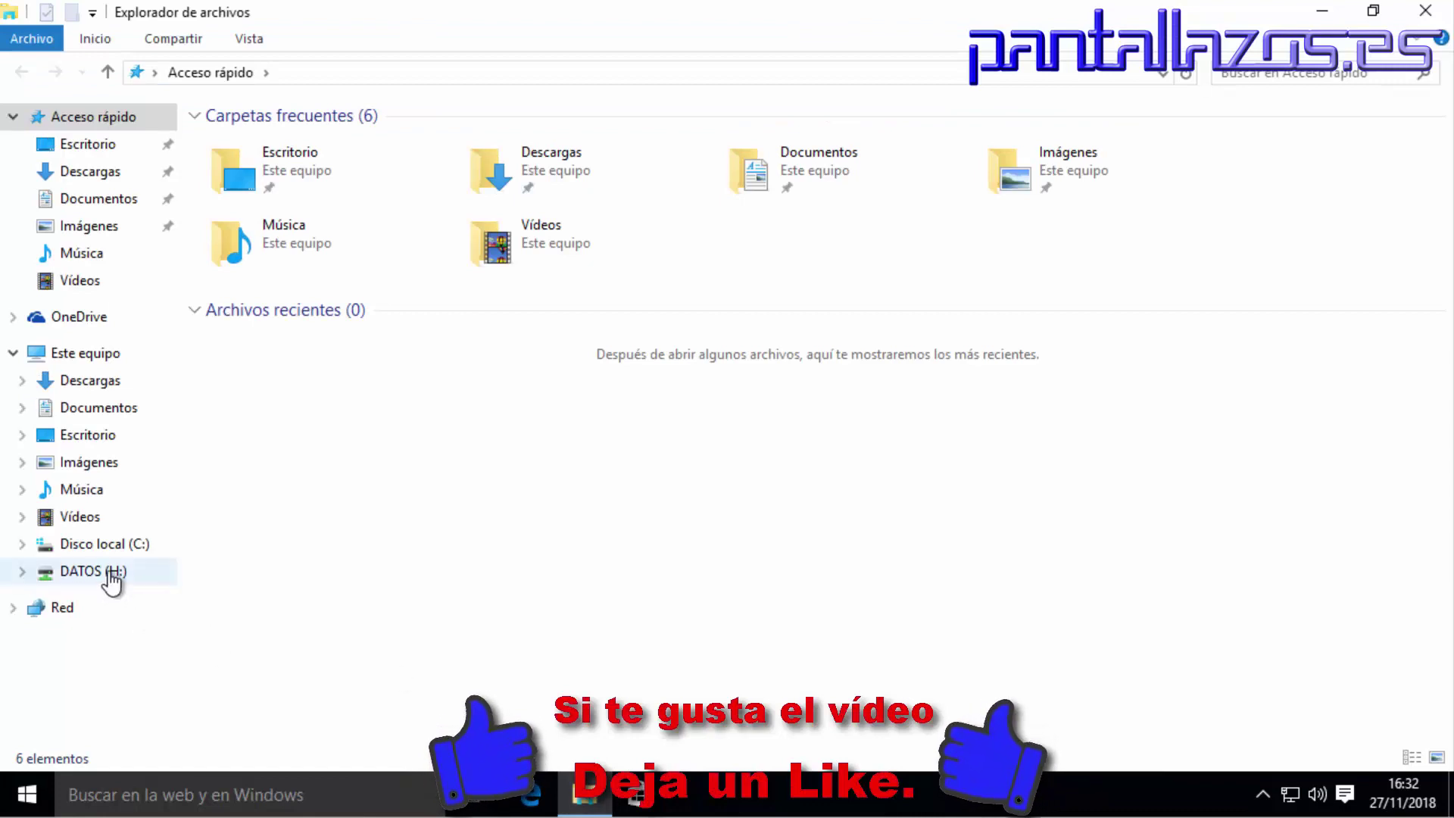
pyautogui.click(68, 354)
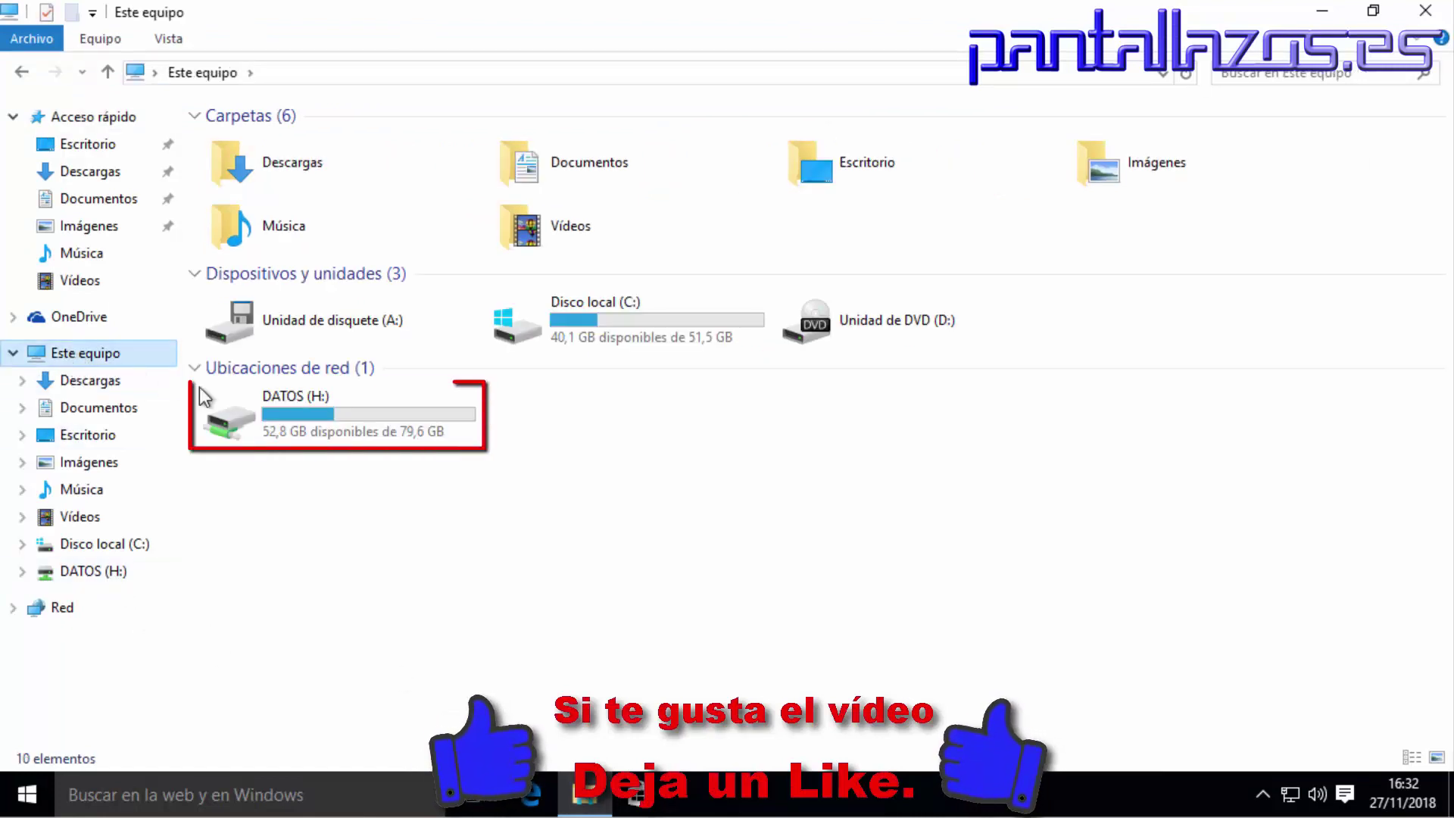
pyautogui.click(324, 402)
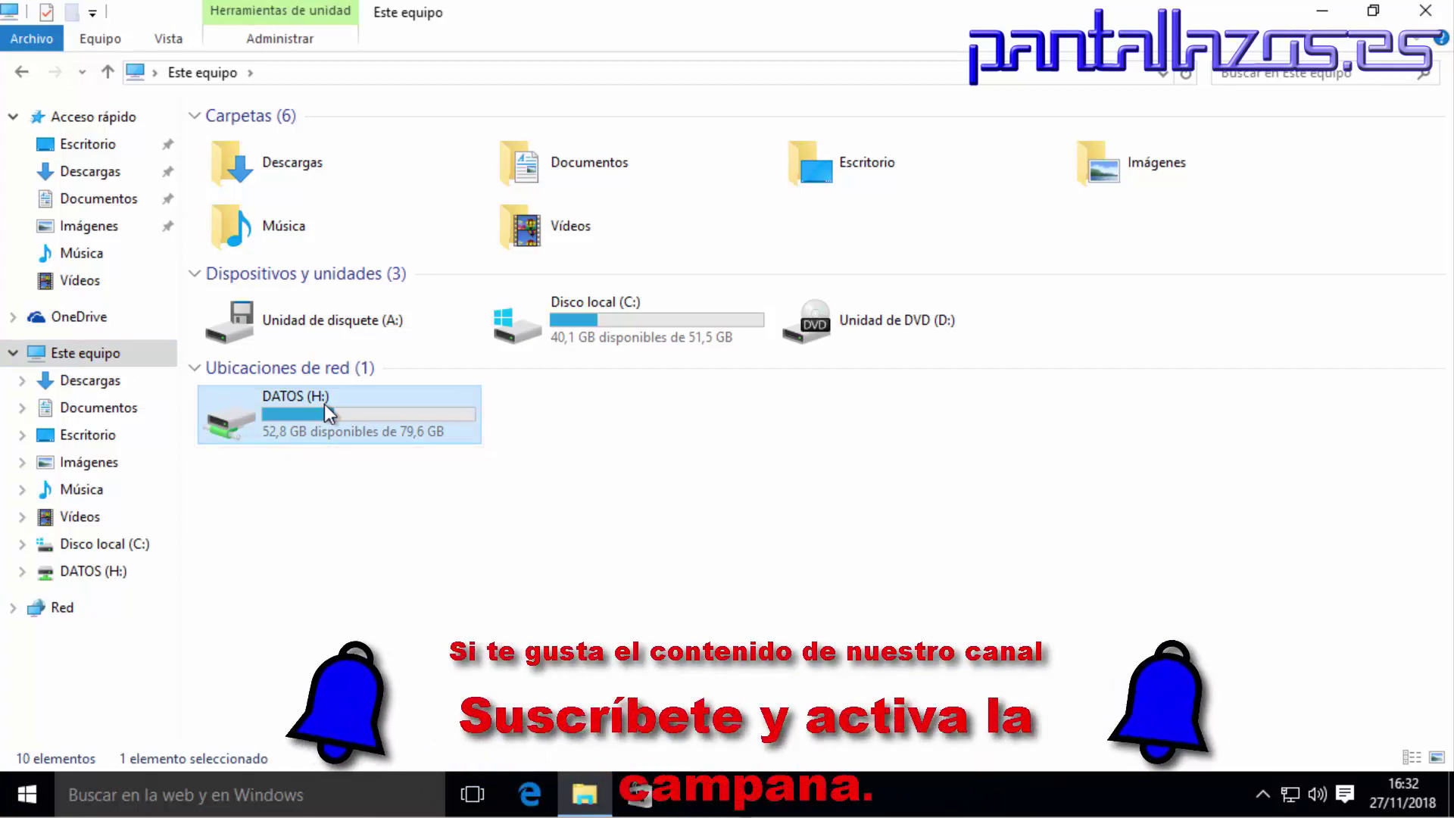
pyautogui.doubleClick(324, 403)
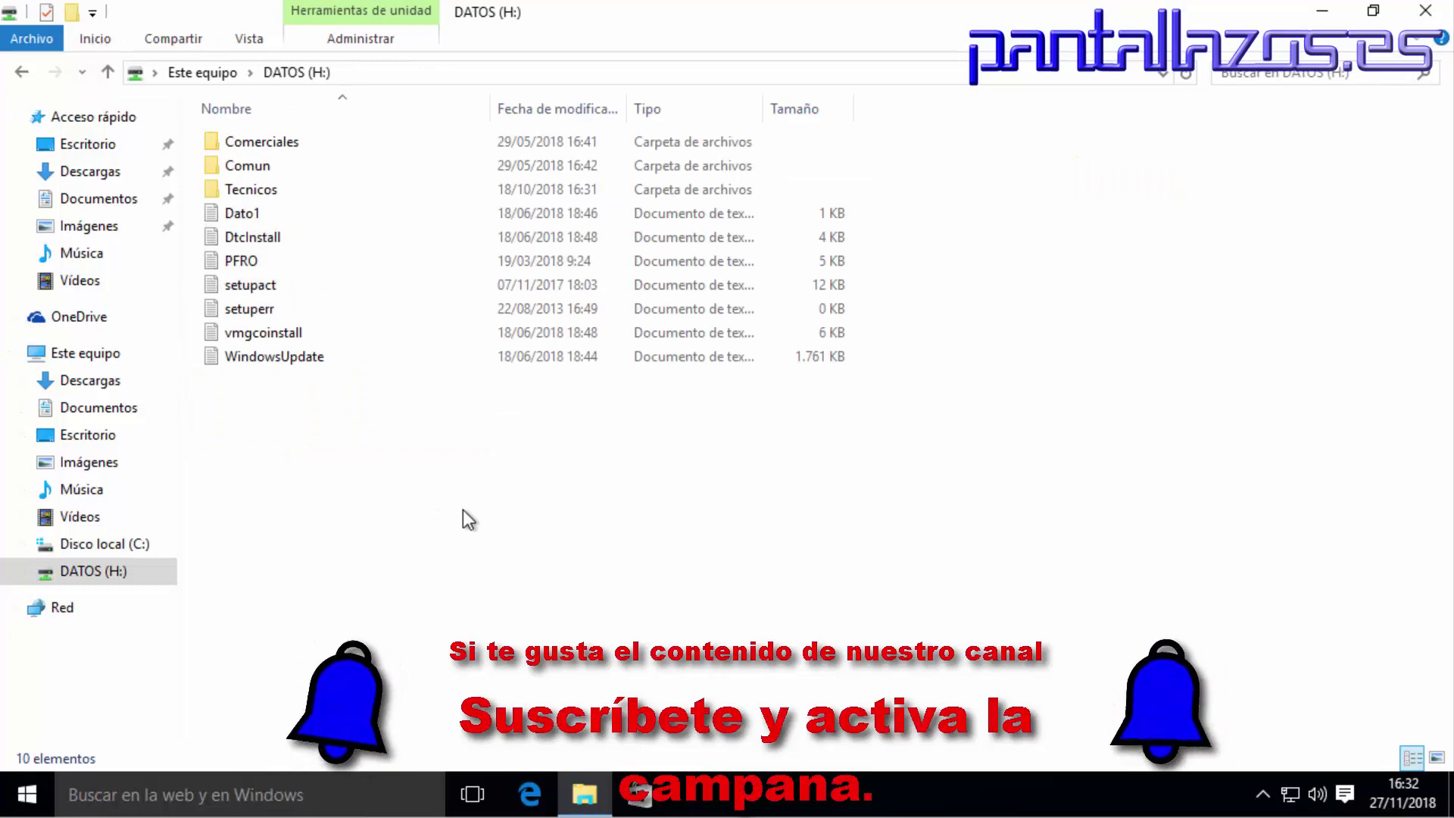